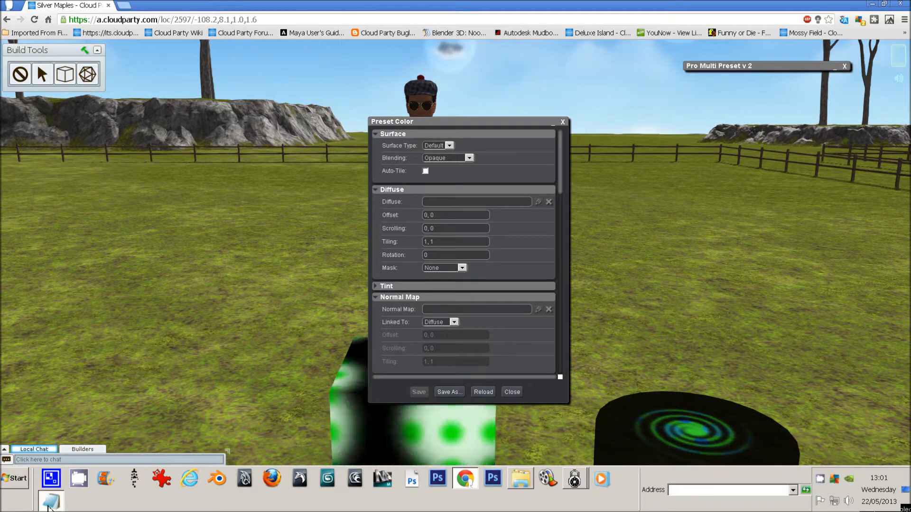
Step: Read through the multi Preset patterns notes and set the Preset Color surface blending to Alpha Blend
click(50, 502)
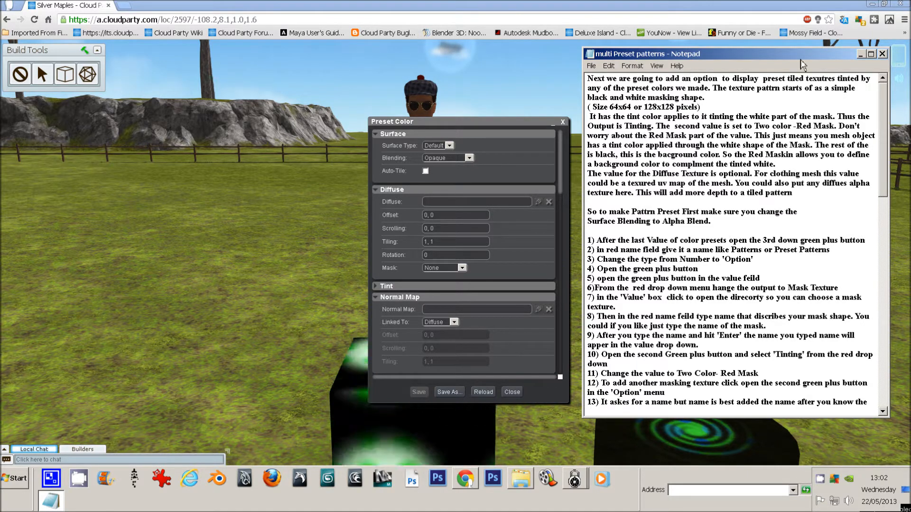
click(860, 54)
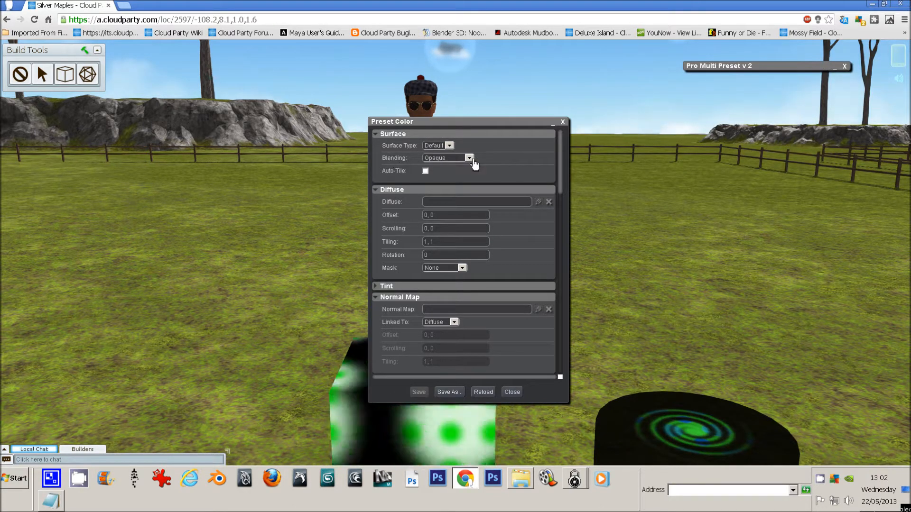
click(468, 158)
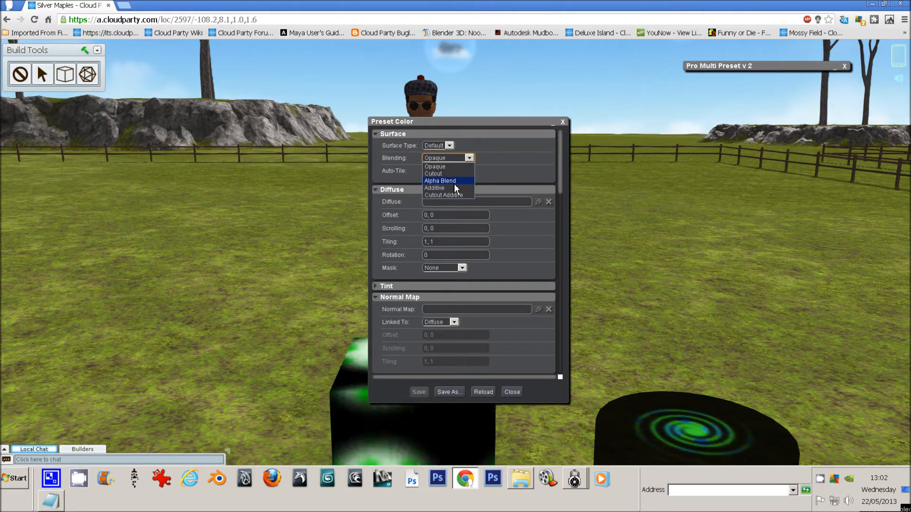
click(441, 181)
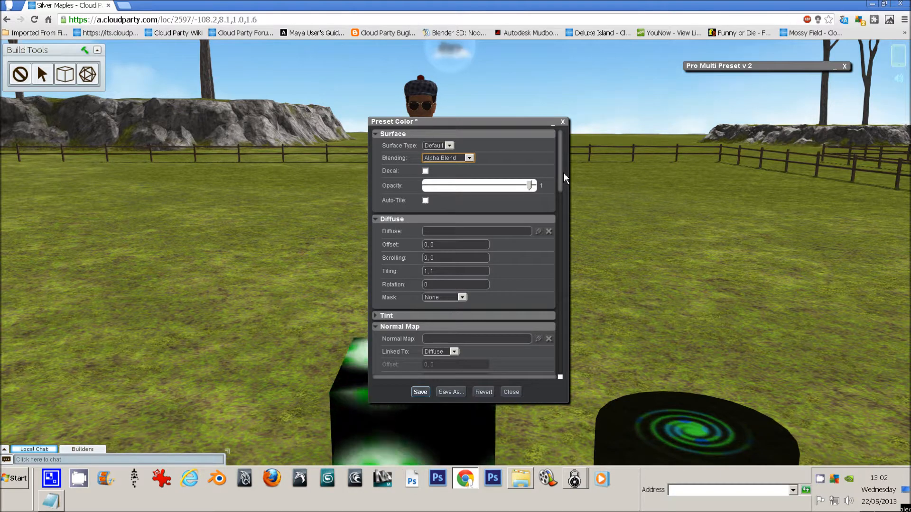
Step: Add a new parameter below the color presets, name it Pattern and set its type to Option
scroll(564, 182, down, 1)
drag(565, 191, 561, 366)
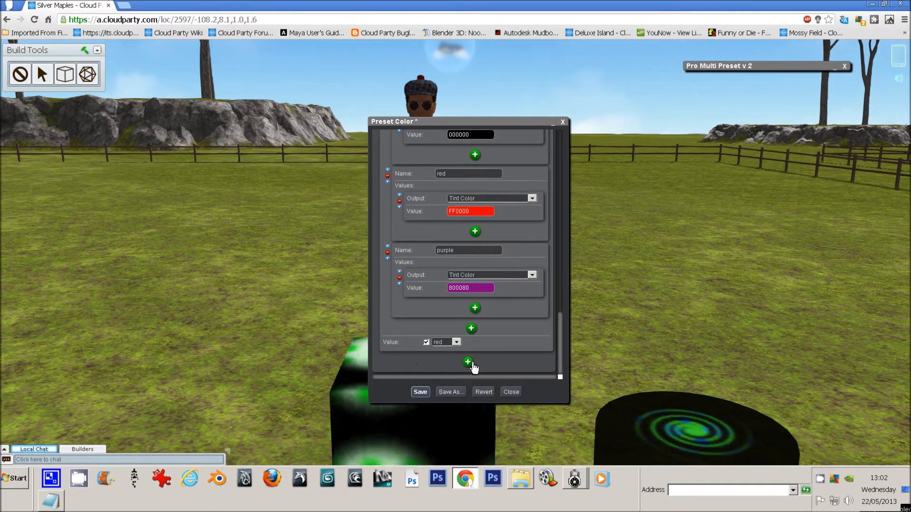
click(468, 363)
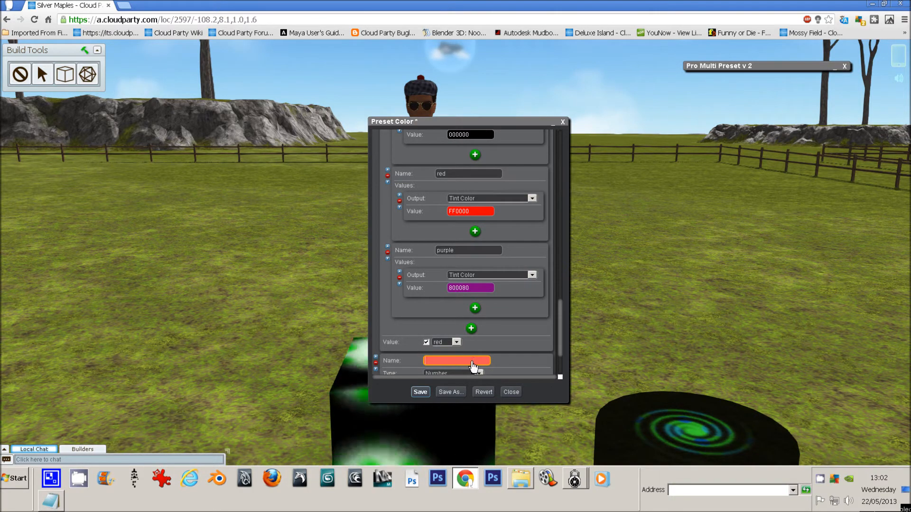
scroll(467, 361, down, 1)
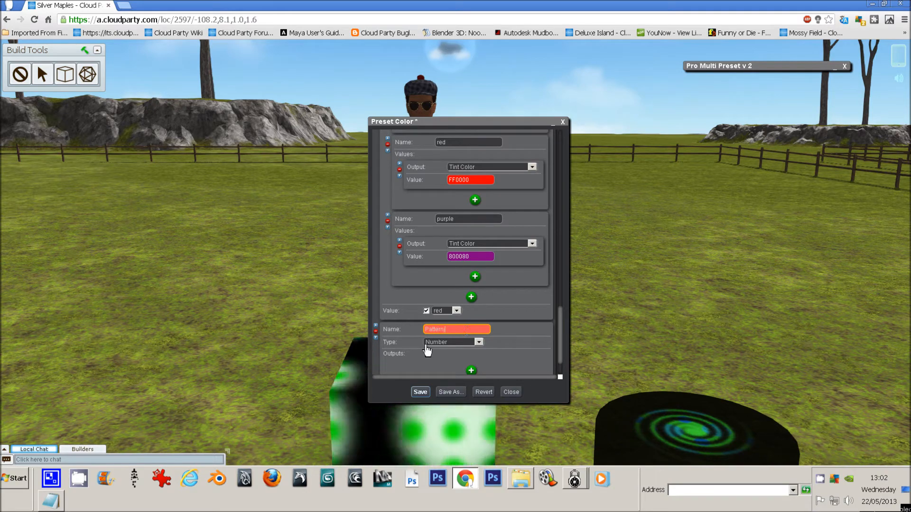
click(480, 342)
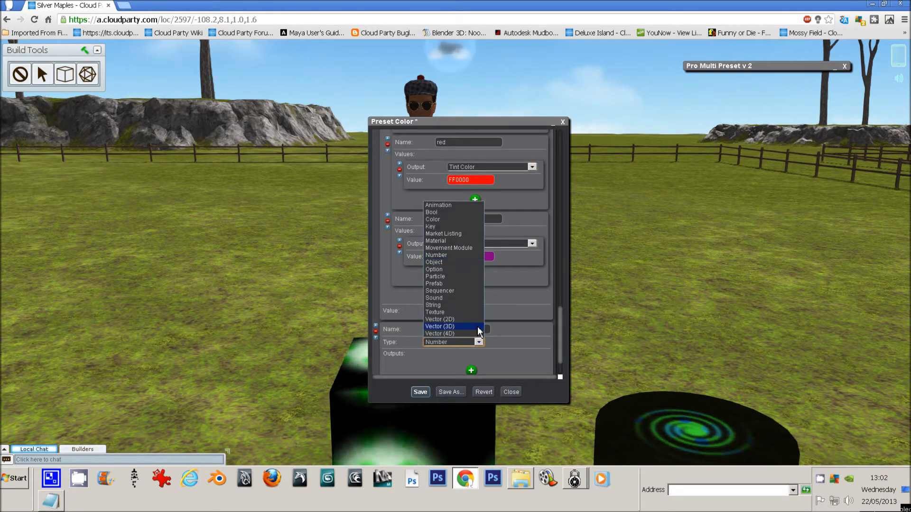
click(442, 271)
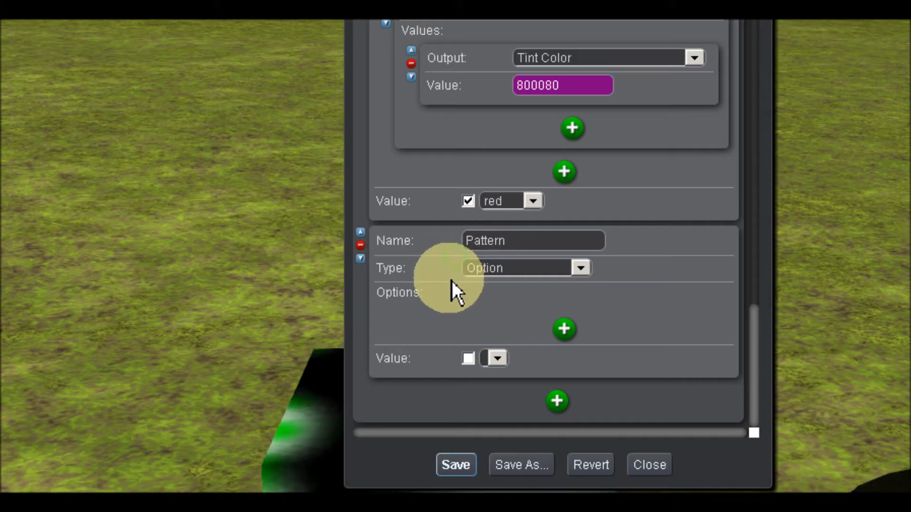
click(418, 347)
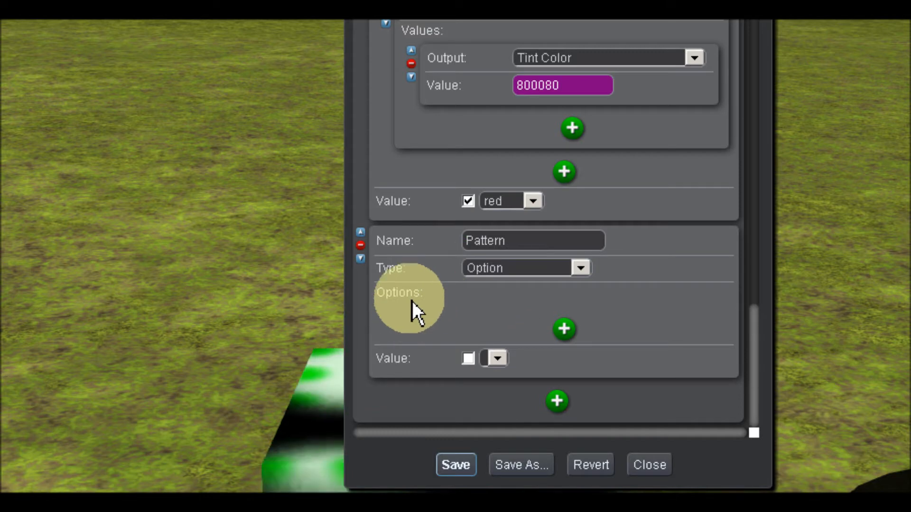
Step: Add a first option to the Pattern parameter and give it a value with the Mask Texture output
click(567, 329)
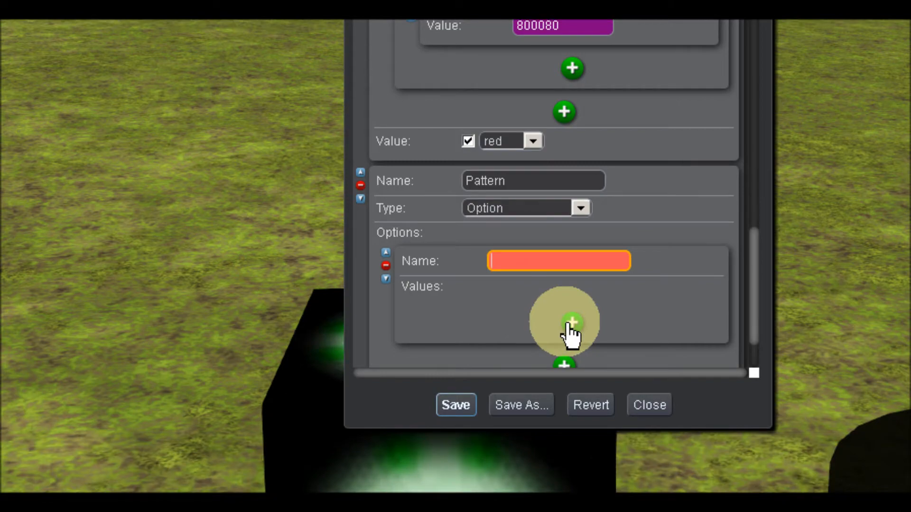
click(570, 324)
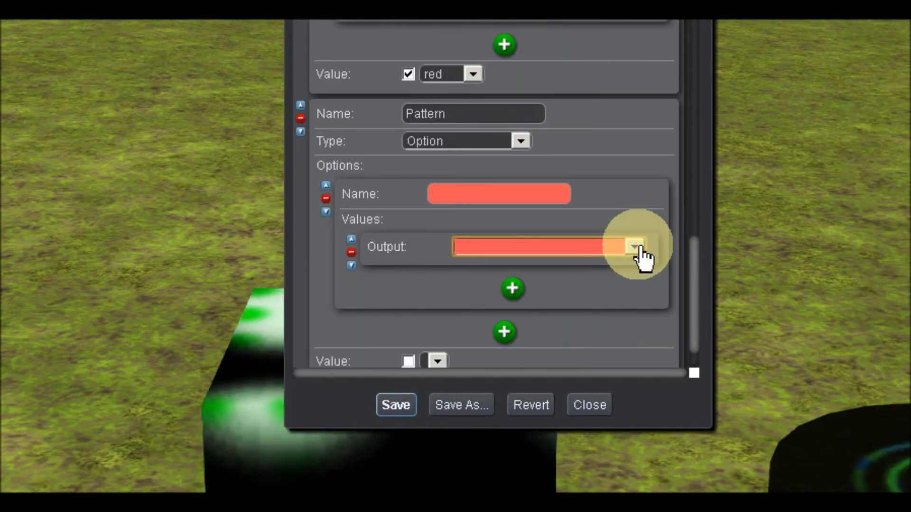
click(694, 280)
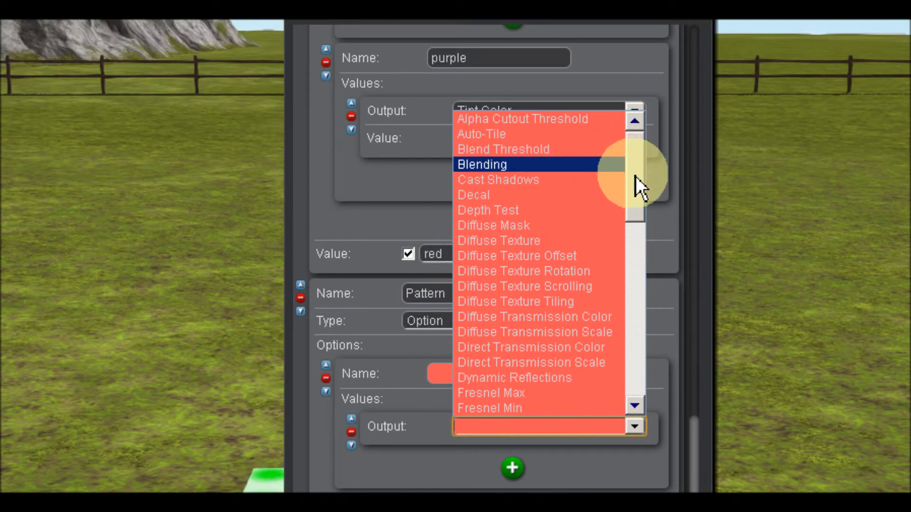
drag(636, 175, 636, 226)
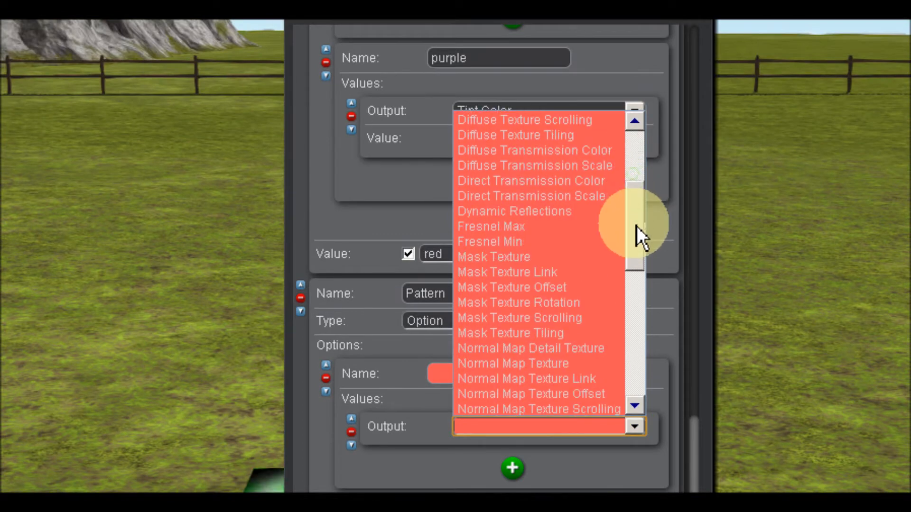
click(503, 257)
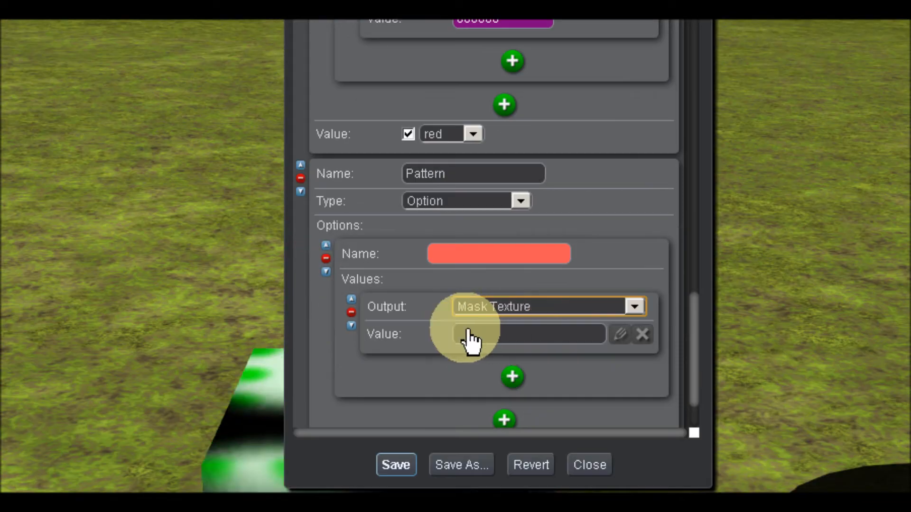
Step: Assign the flower mask small texture to the option's Mask Texture value and name the option flower
click(495, 344)
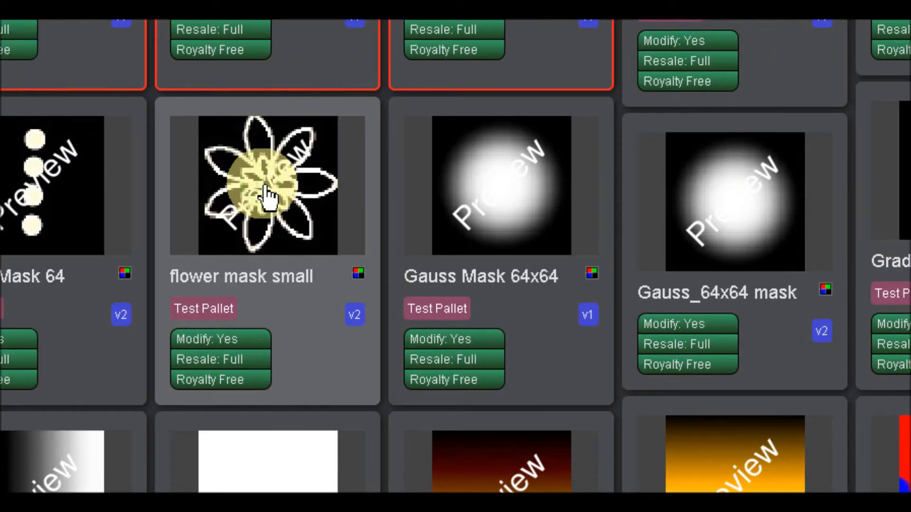
click(267, 194)
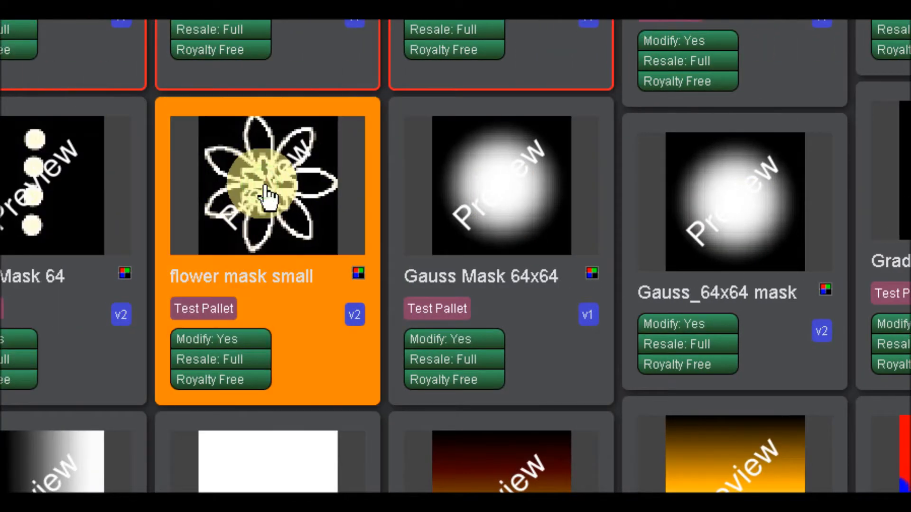
click(418, 76)
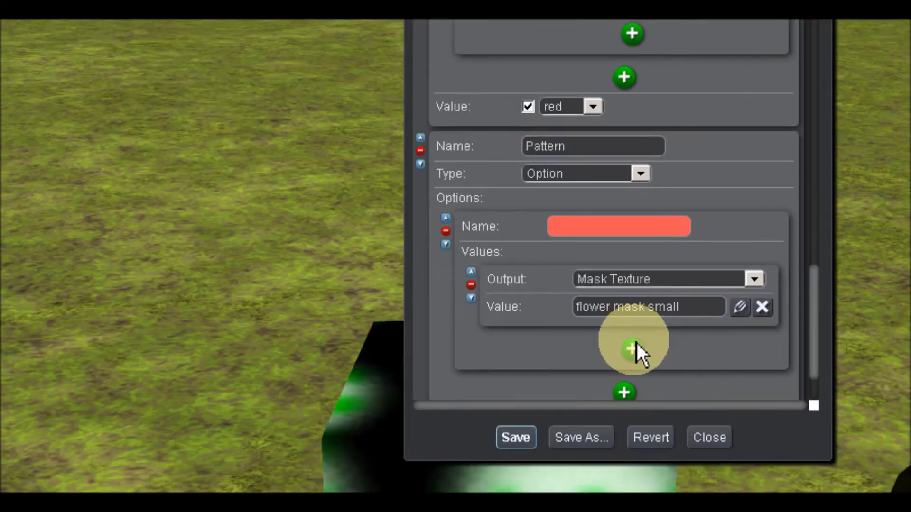
click(587, 226)
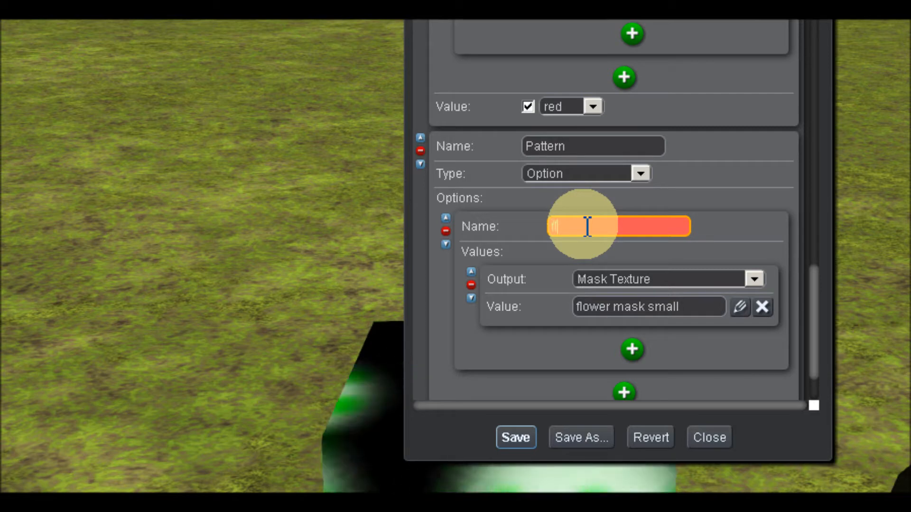
text(flower)
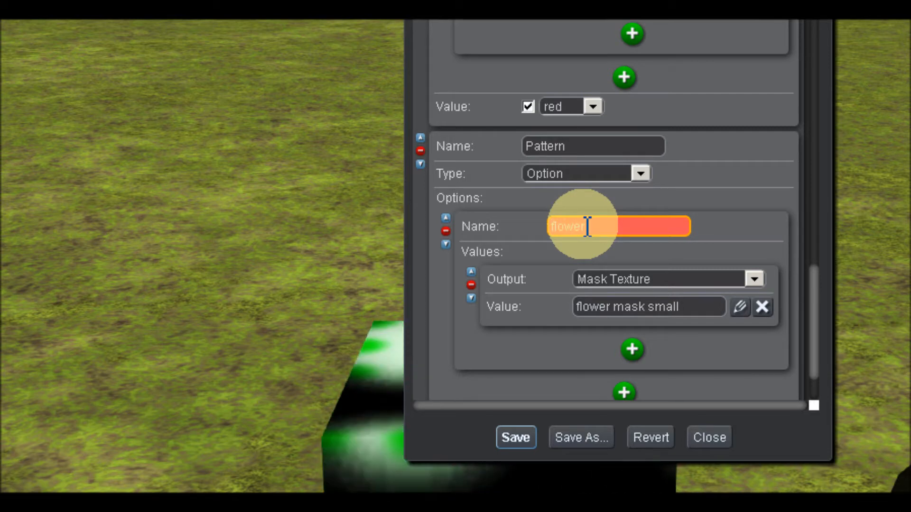
Step: Add a Tinting output to the flower option and set its value to Two Color - Red Mask
scroll(626, 368, down, 1)
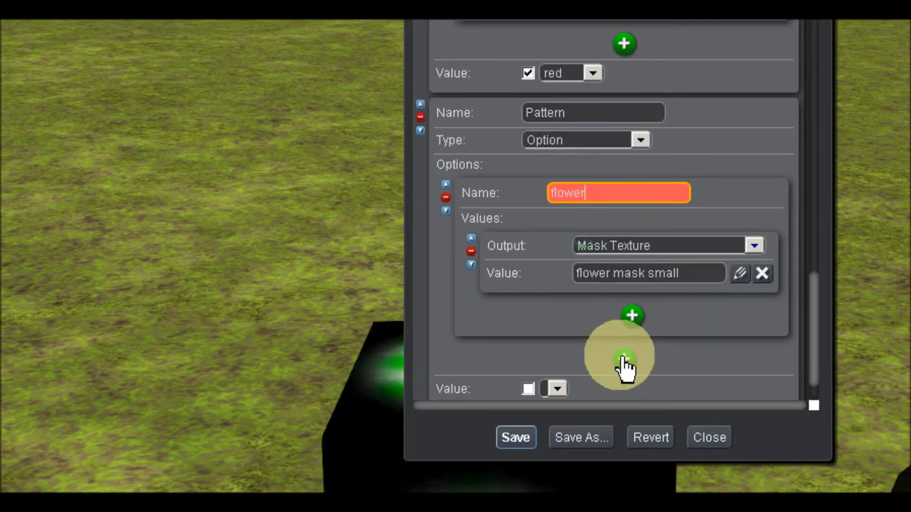
click(633, 316)
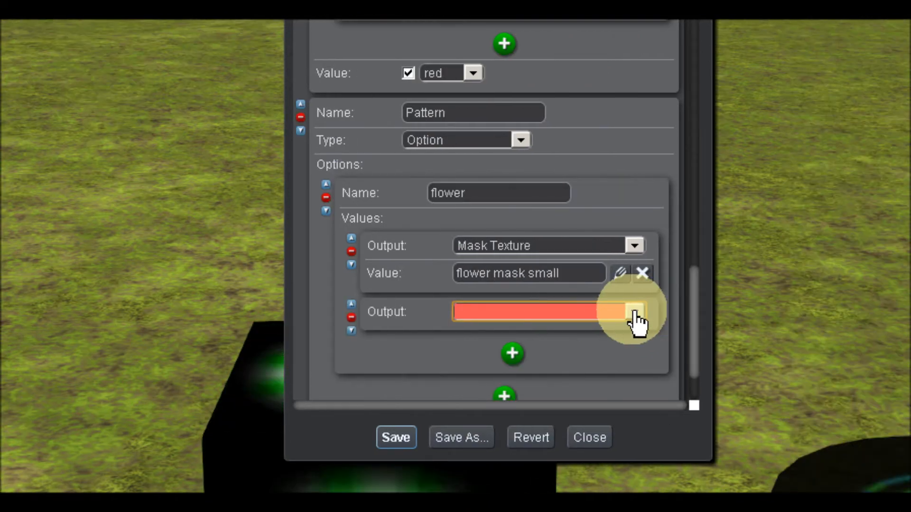
click(635, 314)
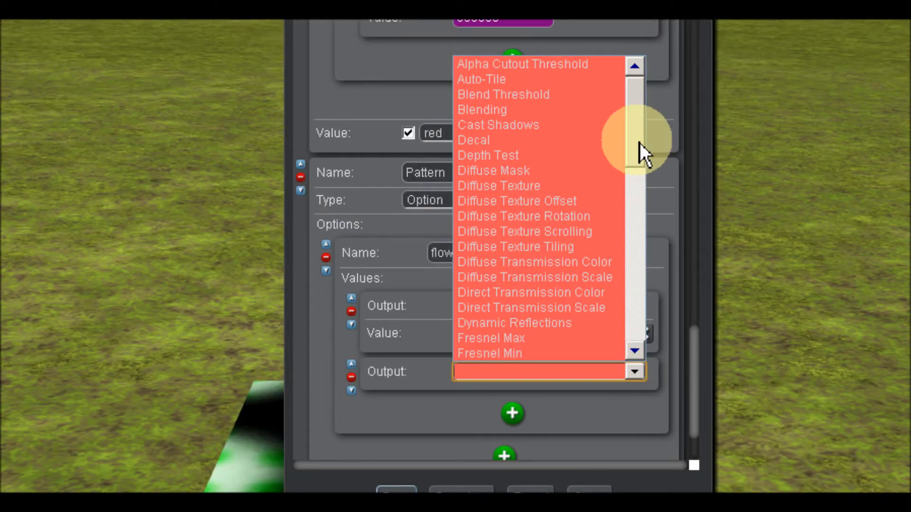
drag(640, 84, 639, 144)
drag(640, 205, 647, 306)
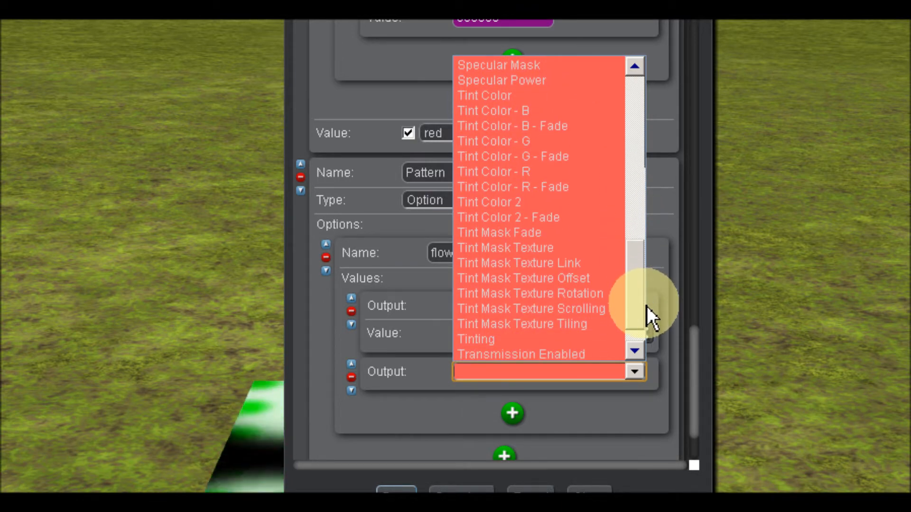
click(488, 340)
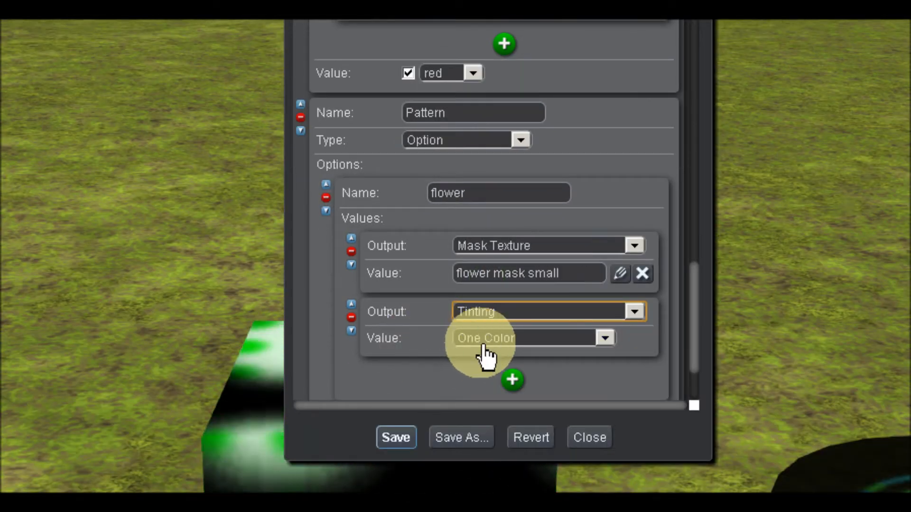
click(603, 342)
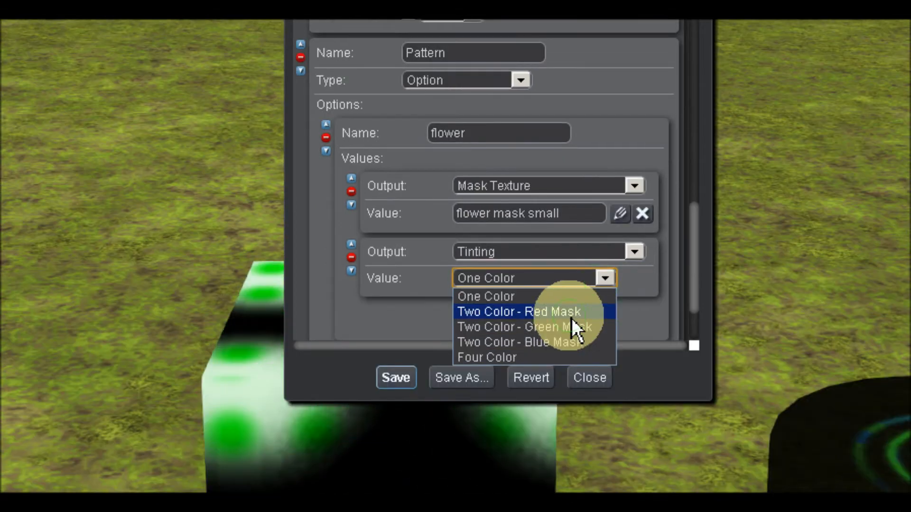
click(571, 315)
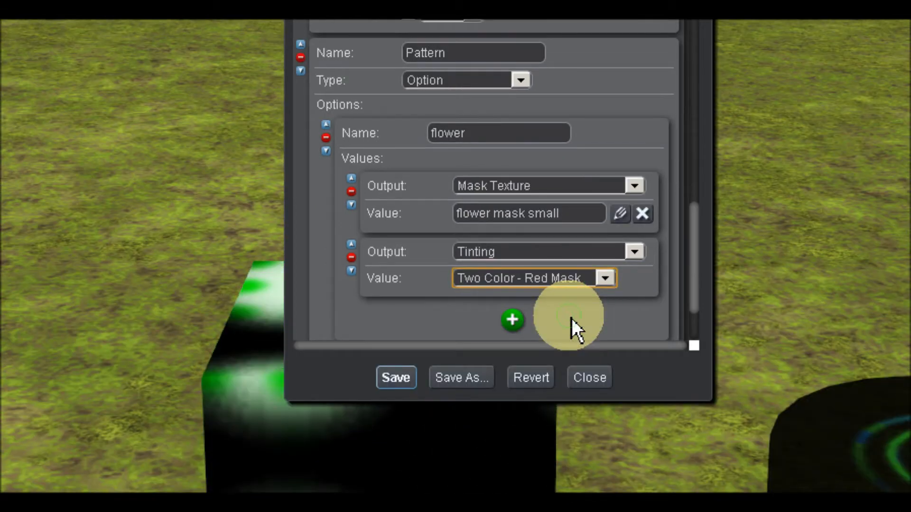
Step: Add a second option to the Pattern parameter with a value whose output is Mask Texture
scroll(521, 213, down, 1)
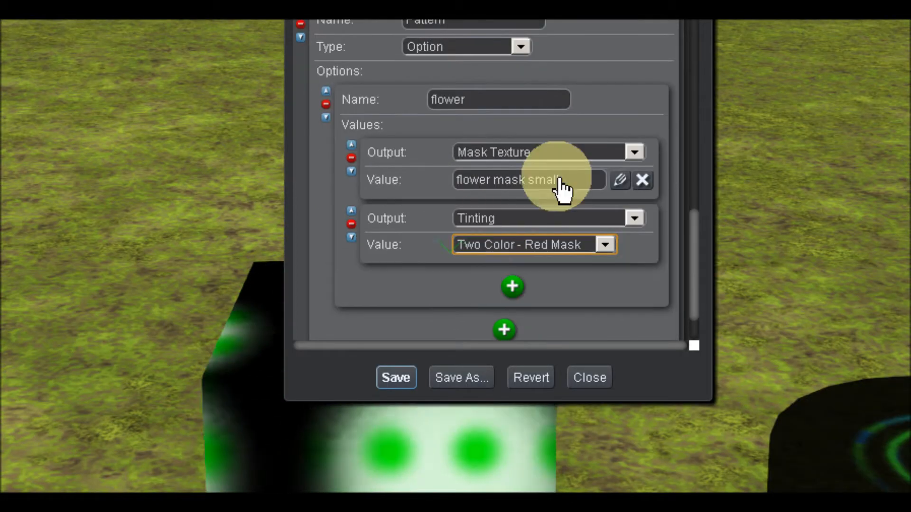
scroll(530, 224, down, 2)
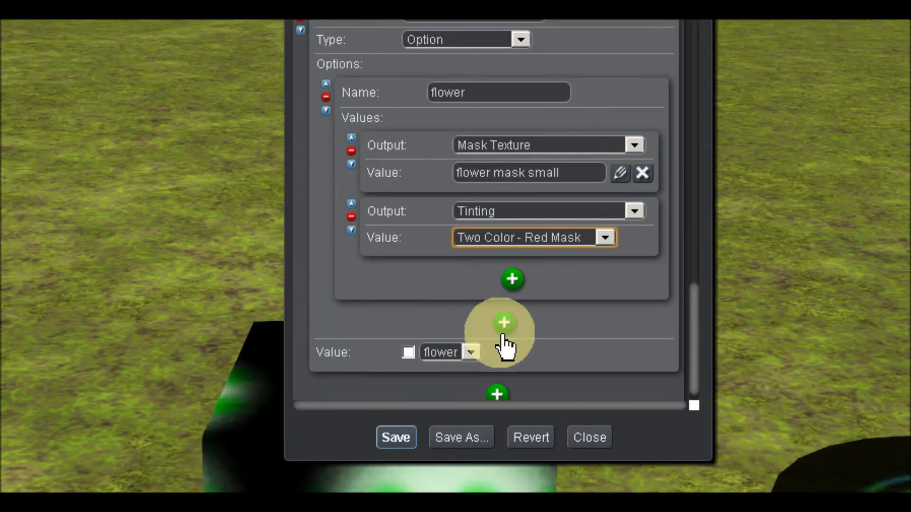
click(504, 382)
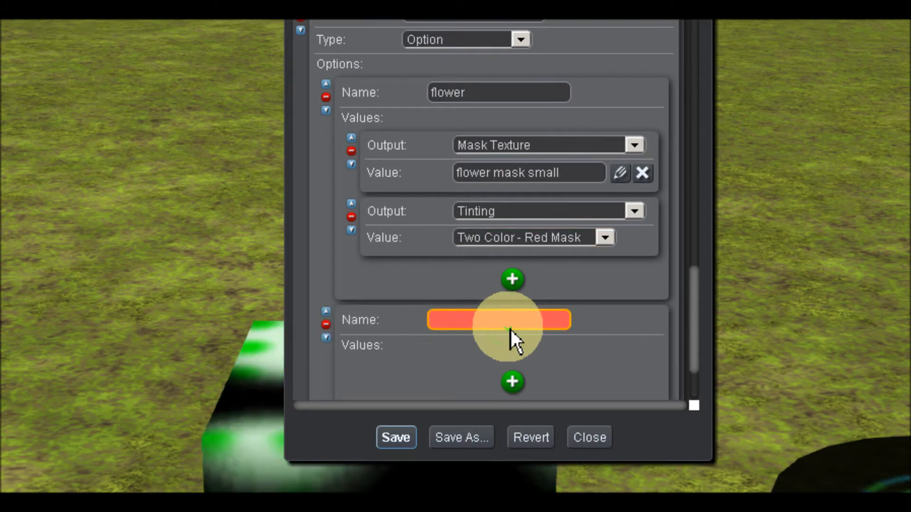
scroll(510, 329, down, 3)
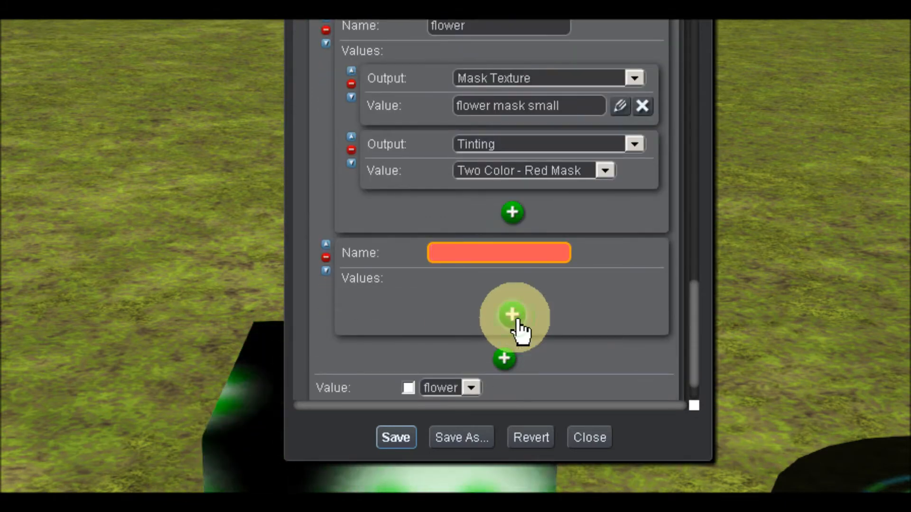
click(512, 315)
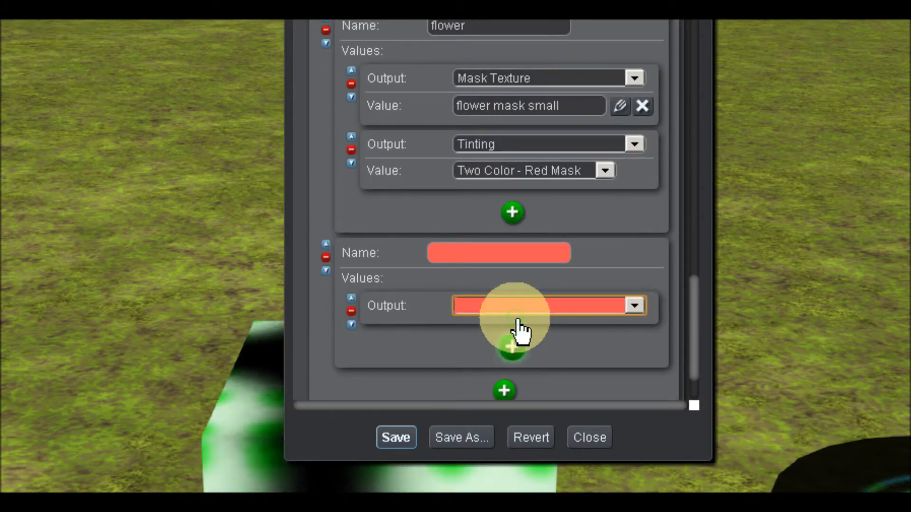
click(631, 306)
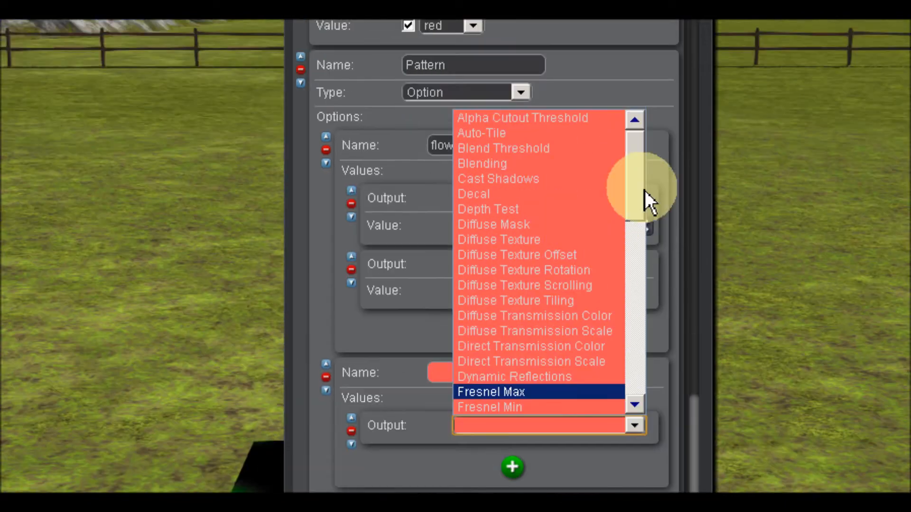
drag(636, 59, 637, 88)
drag(637, 208, 638, 237)
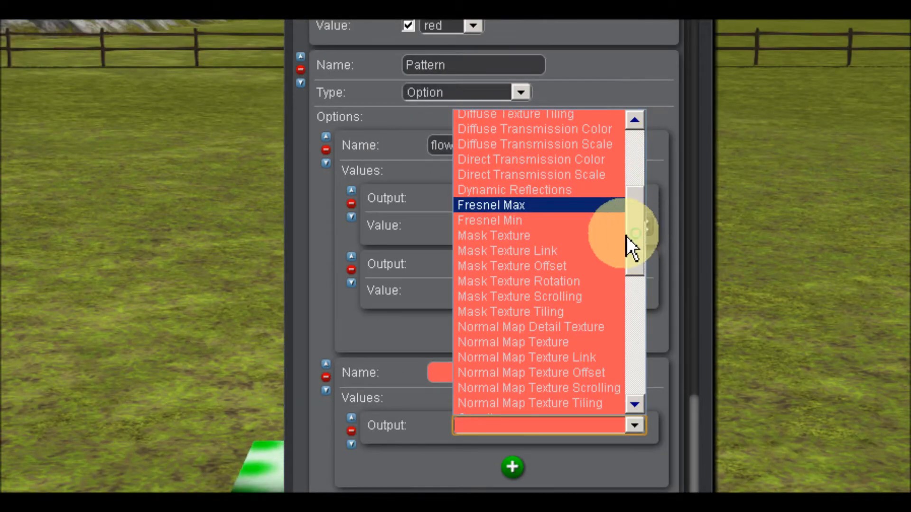
click(548, 237)
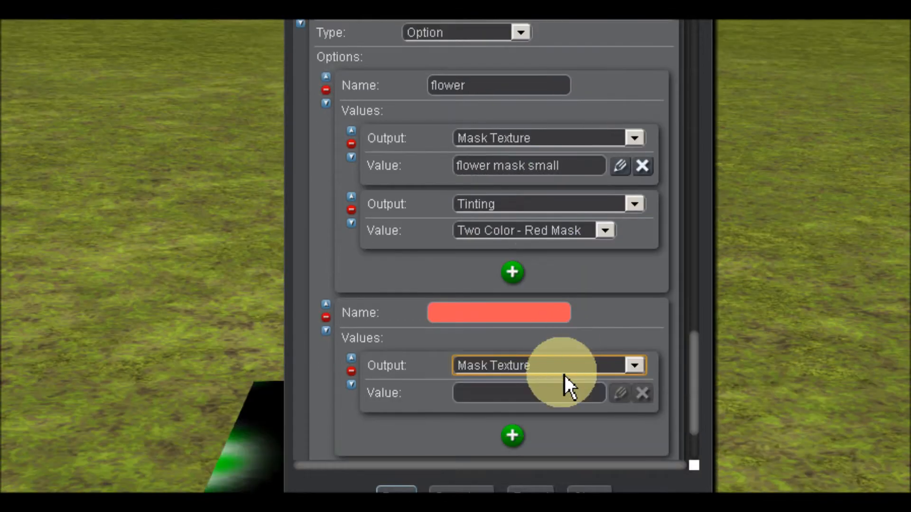
Step: Assign the Twirl Blur Mask texture to the second Pattern option's Mask Texture value
scroll(546, 332, down, 2)
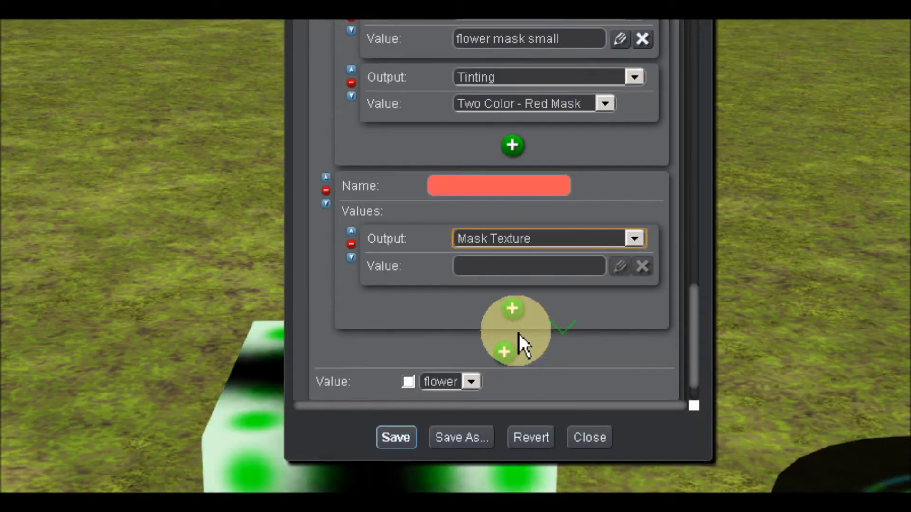
click(511, 268)
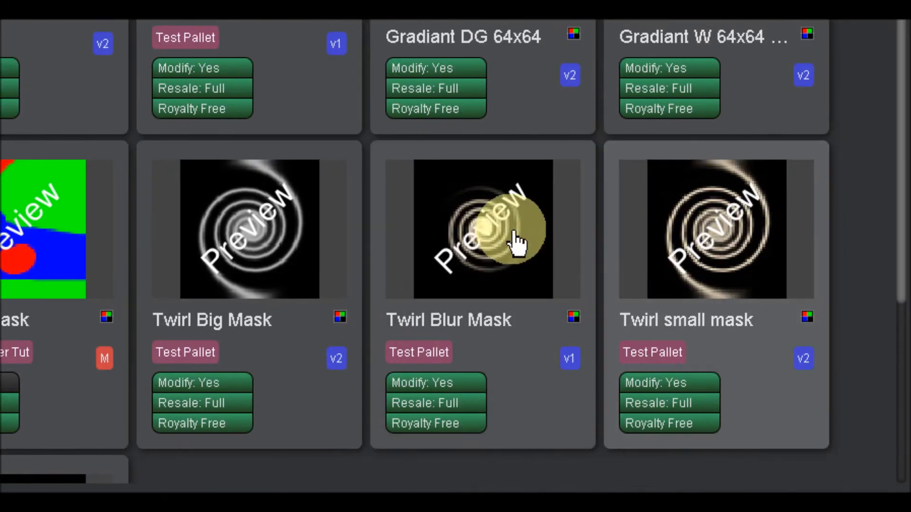
click(504, 236)
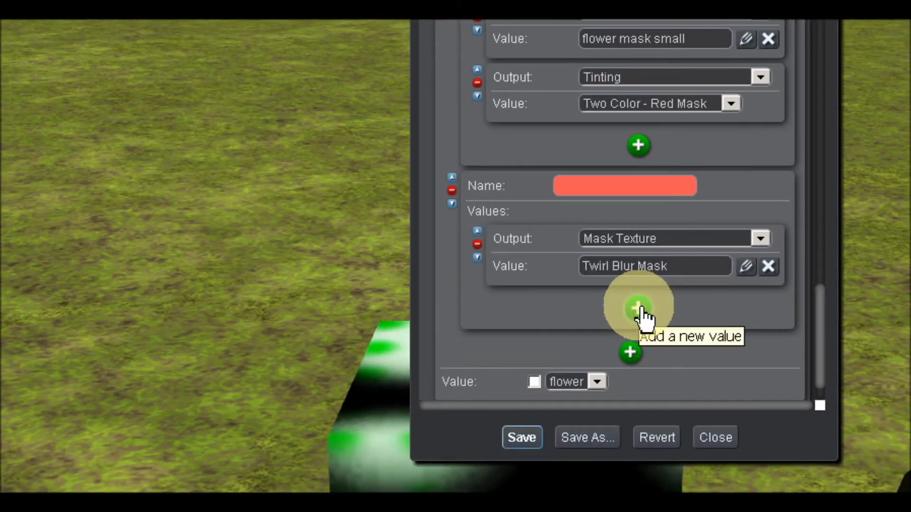
Step: Add a Tinting output to the second Pattern option and set its value to Two Color - Red Mask
click(639, 310)
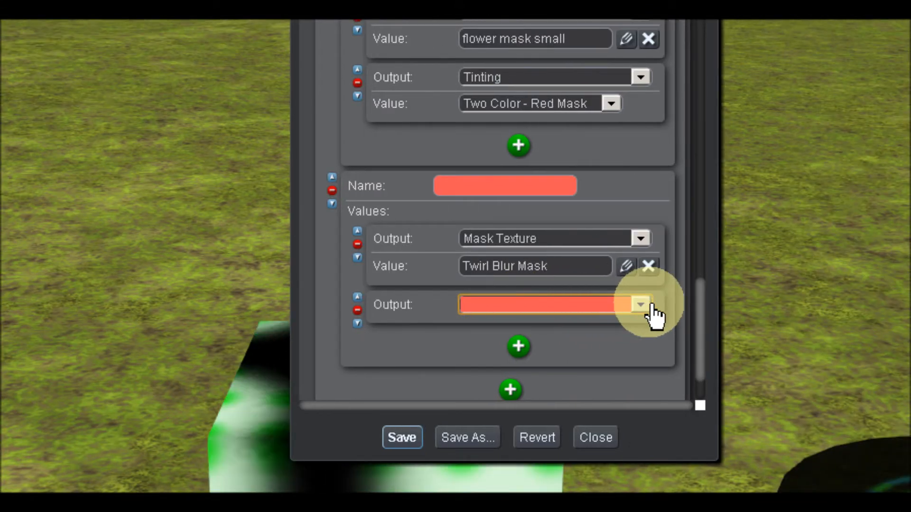
click(760, 304)
drag(646, 152, 645, 313)
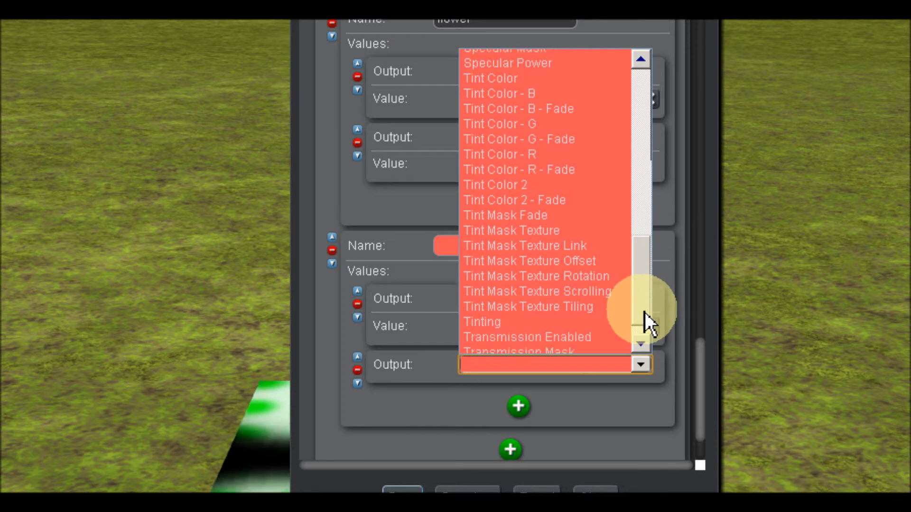
click(499, 325)
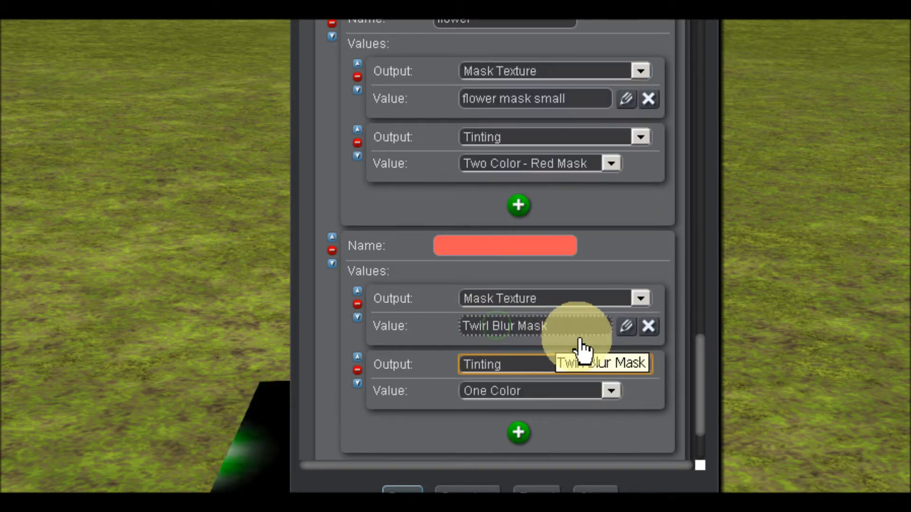
scroll(536, 356, down, 2)
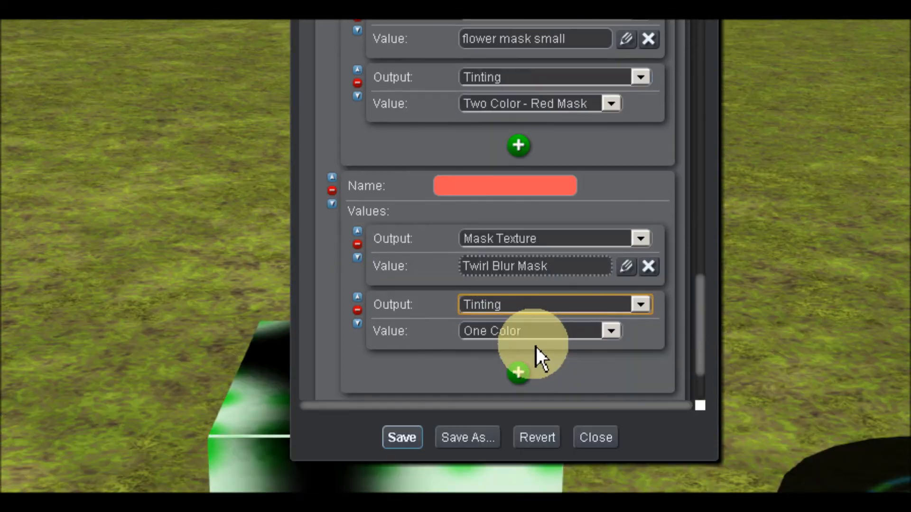
click(610, 331)
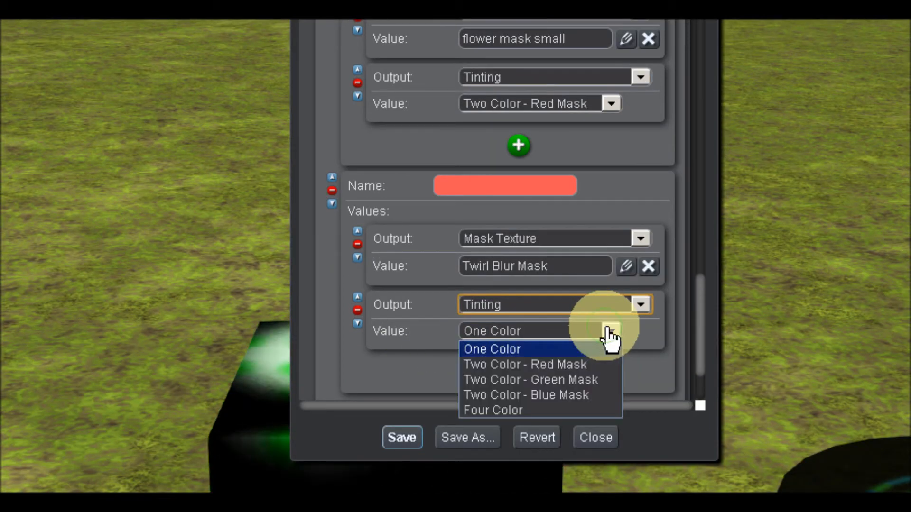
click(545, 364)
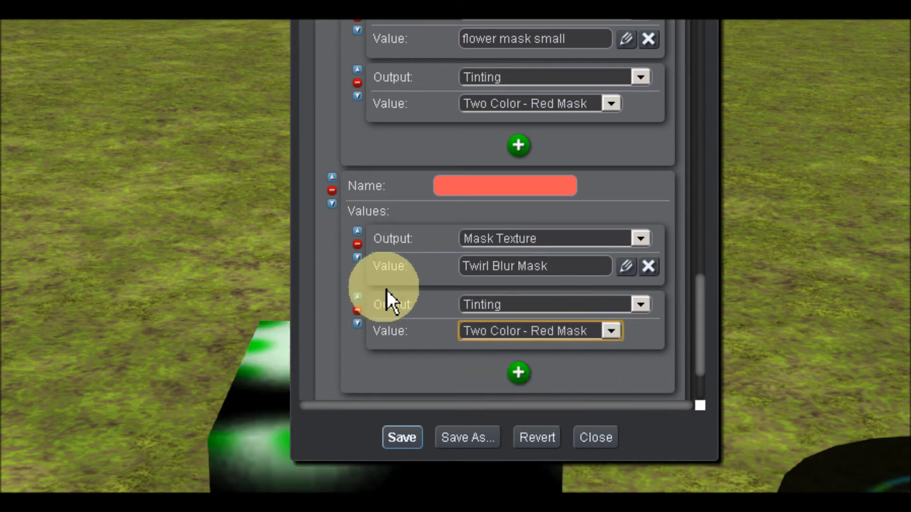
Step: Name the second option twirl and set the Pattern parameter's value to twirl
scroll(387, 291, down, 1)
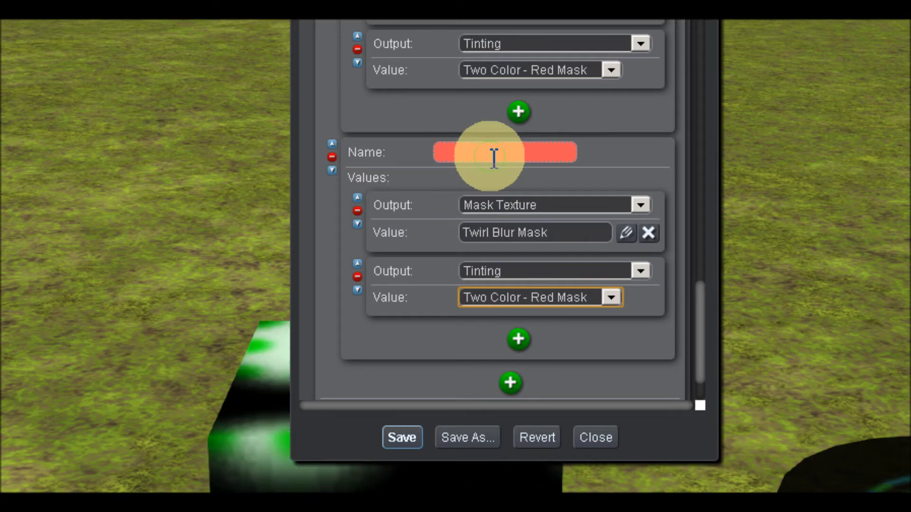
text(twirl)
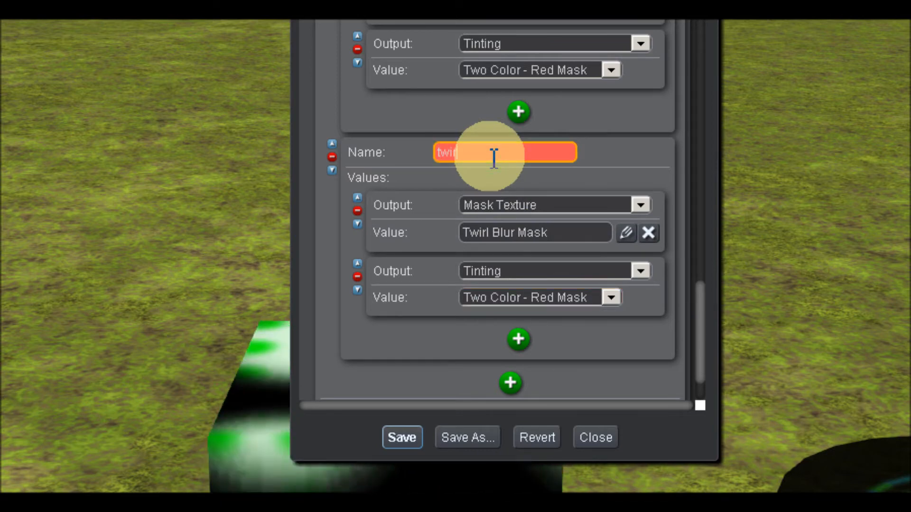
scroll(460, 303, down, 3)
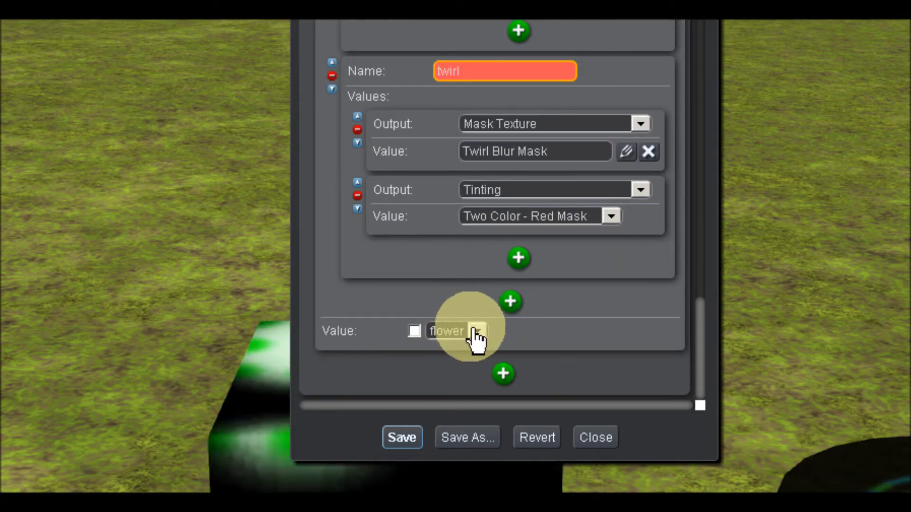
click(477, 331)
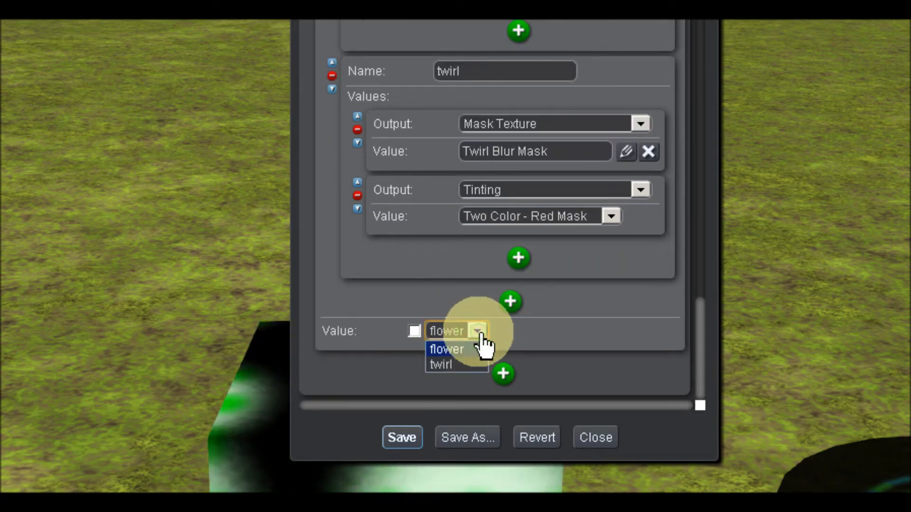
click(448, 366)
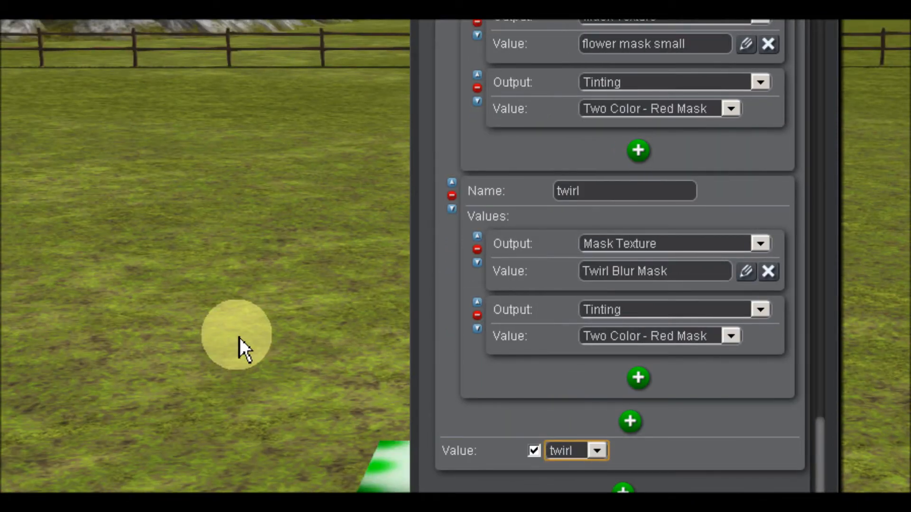
Step: Place a Pipe Alt1 shape from the Basic Shapes 2 library collection on the grass in the scene
key(b)
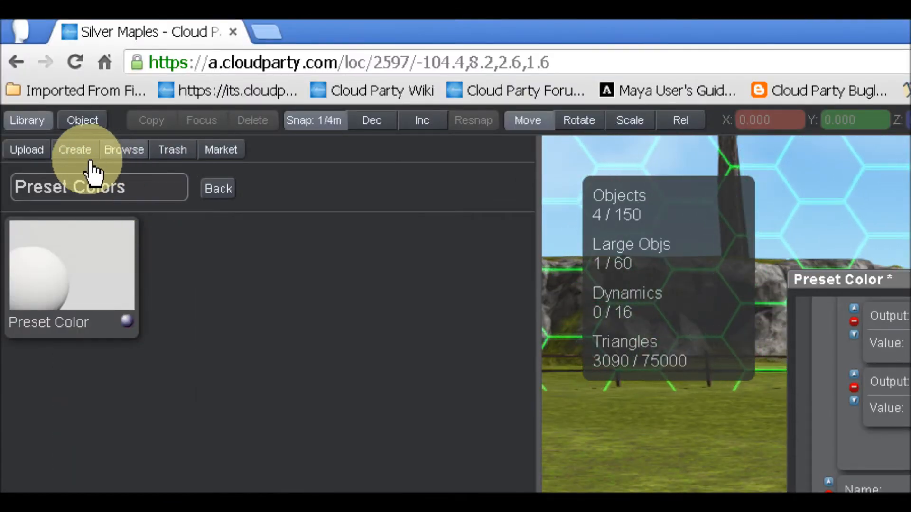
click(222, 189)
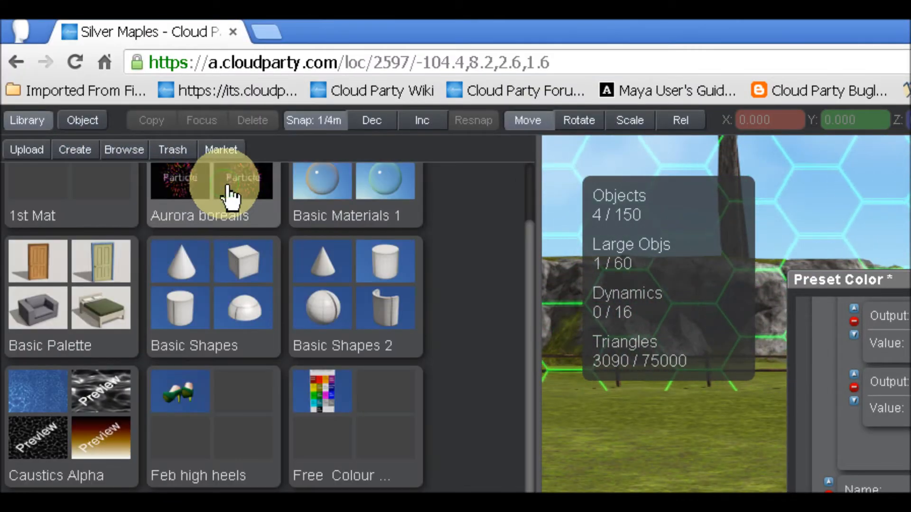
click(360, 254)
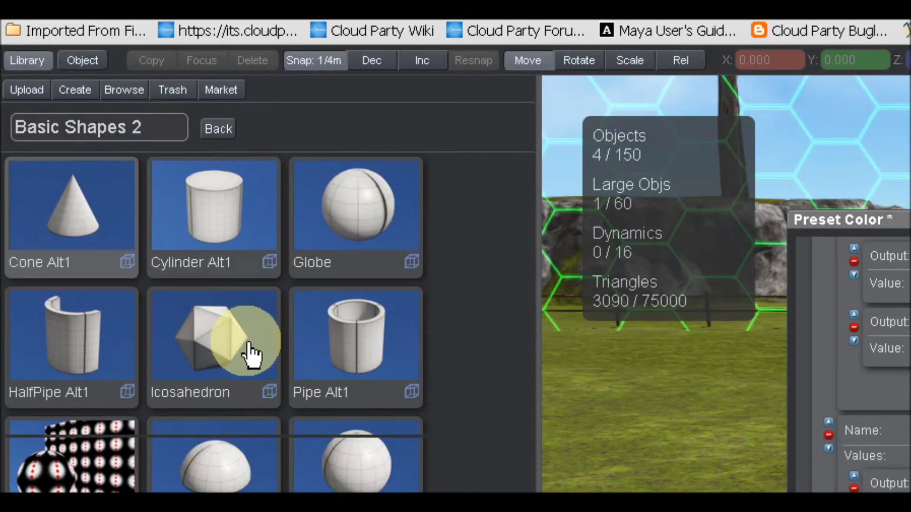
drag(341, 311, 652, 368)
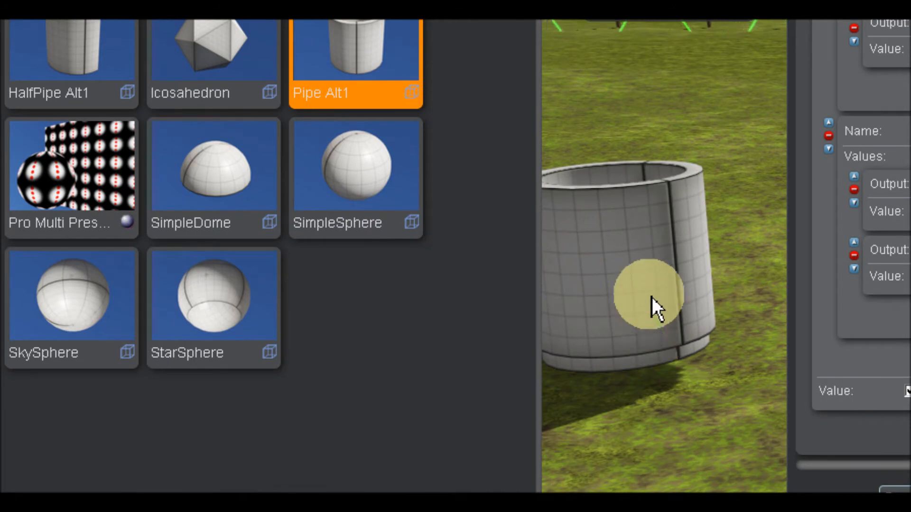
drag(652, 297, 655, 288)
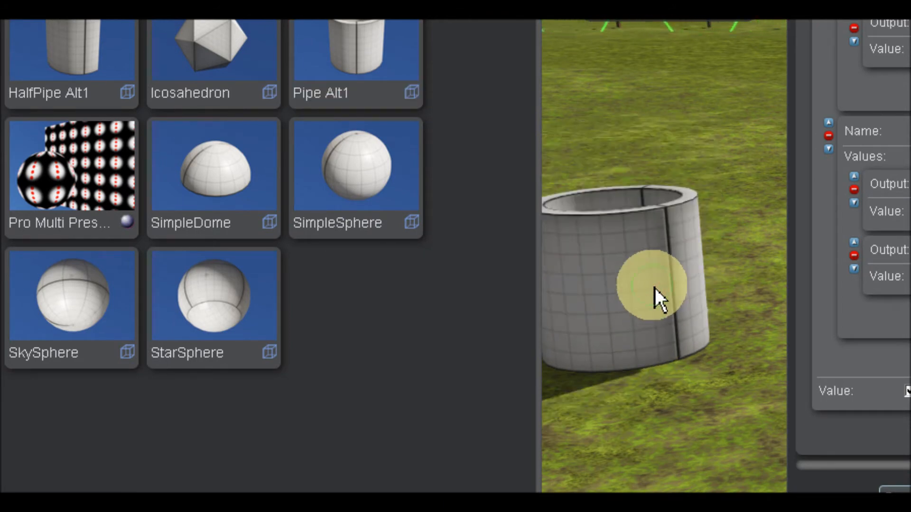
Step: Search the materials for "pre" and assign the Preset Color material to the new pipe's mesh
click(655, 288)
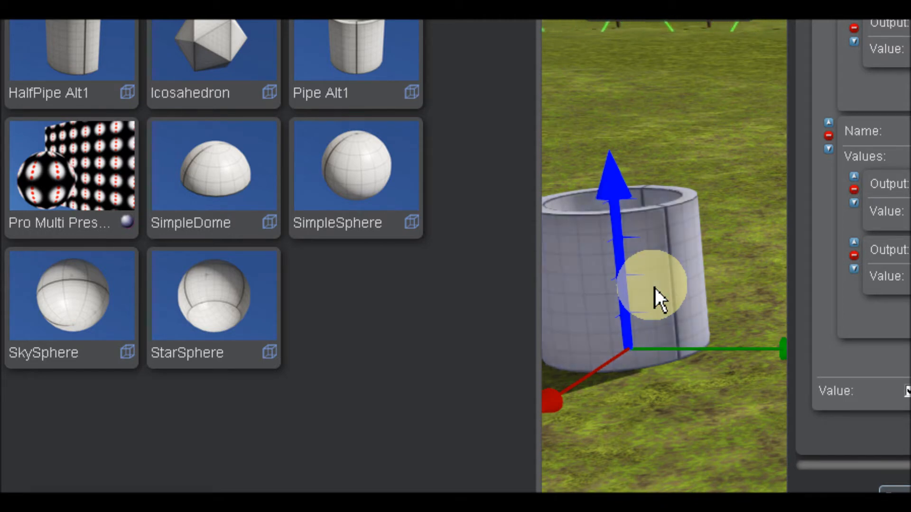
click(654, 288)
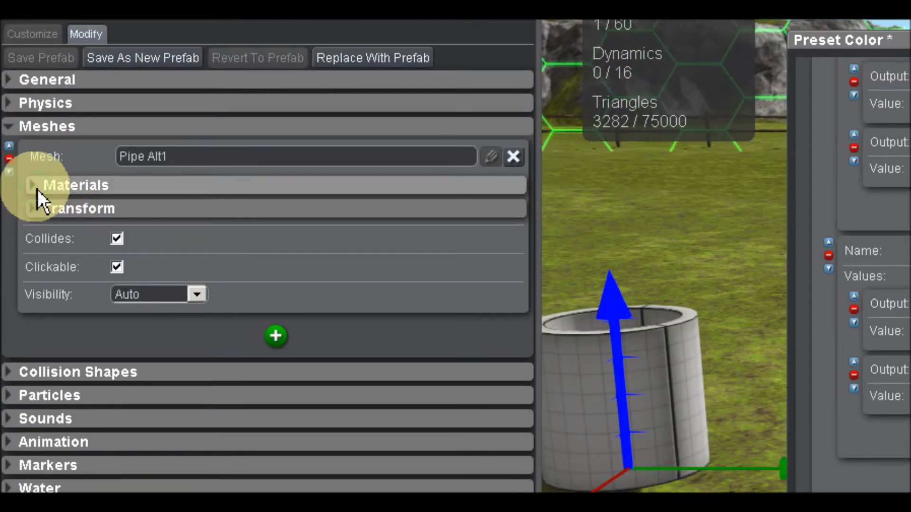
click(38, 129)
click(176, 211)
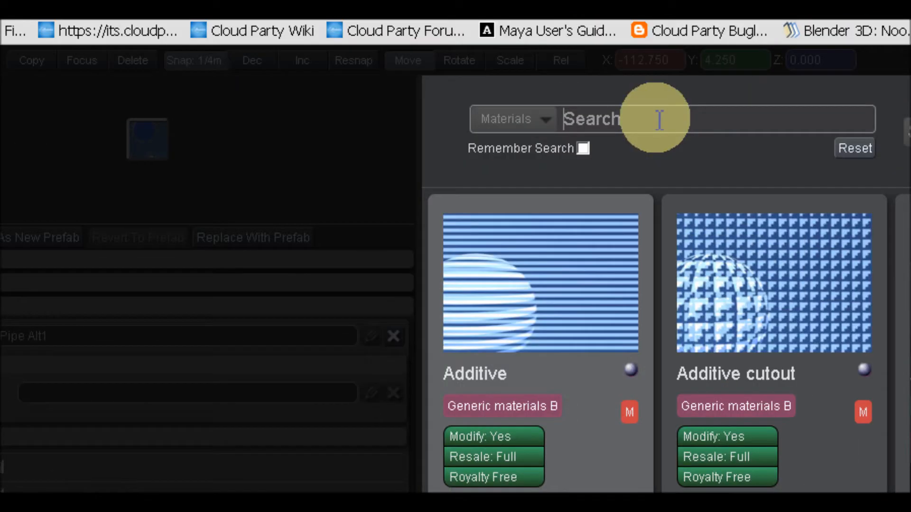
click(659, 120)
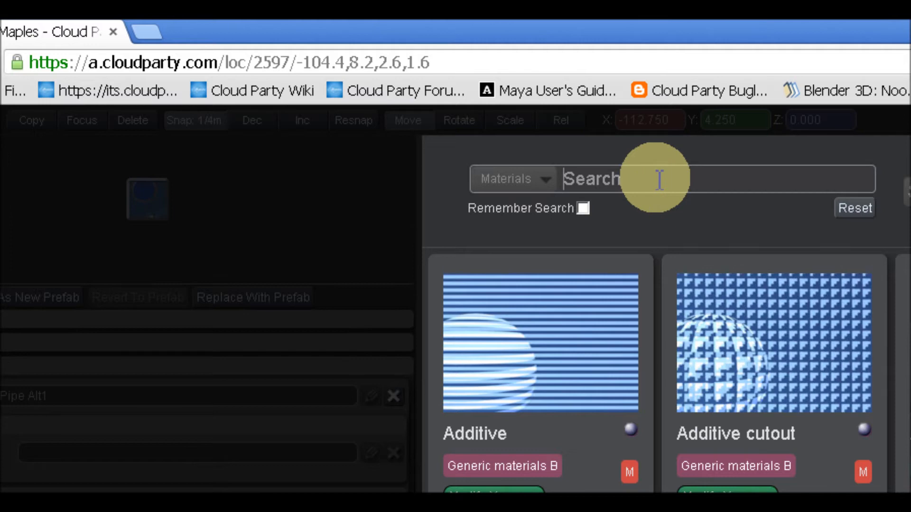
text(pre)
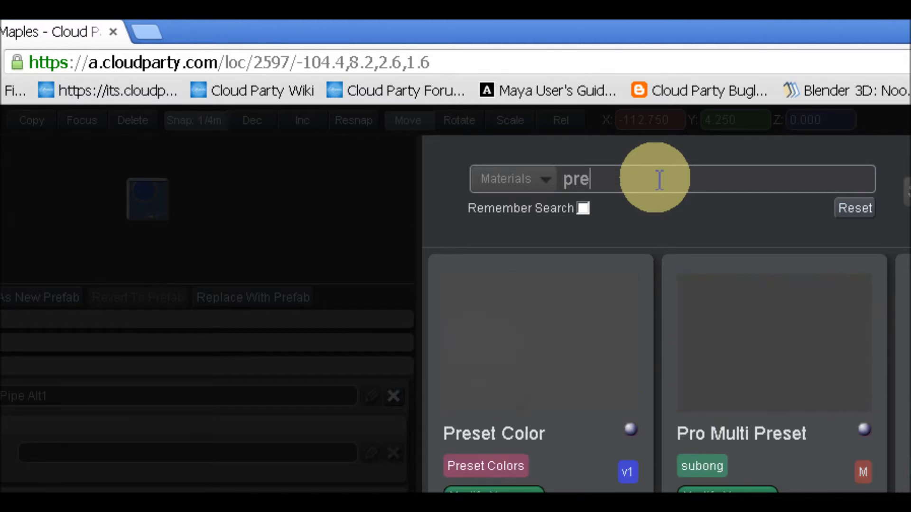
click(511, 357)
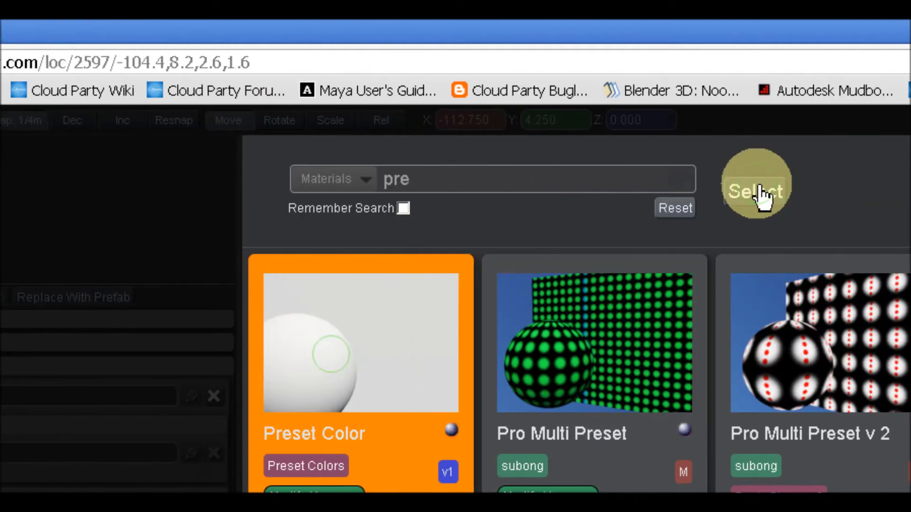
click(757, 192)
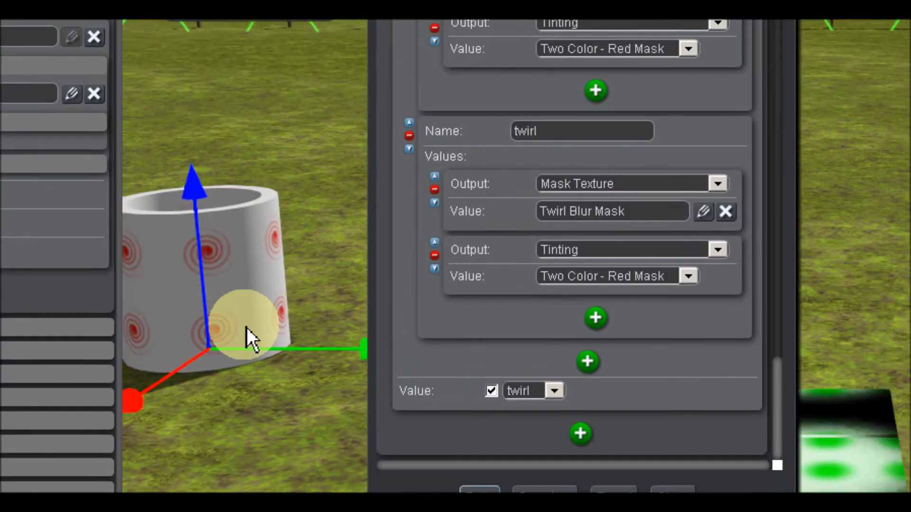
Step: Move the pipe along its green axis and set the Pattern parameter's value to flower
drag(255, 341, 363, 355)
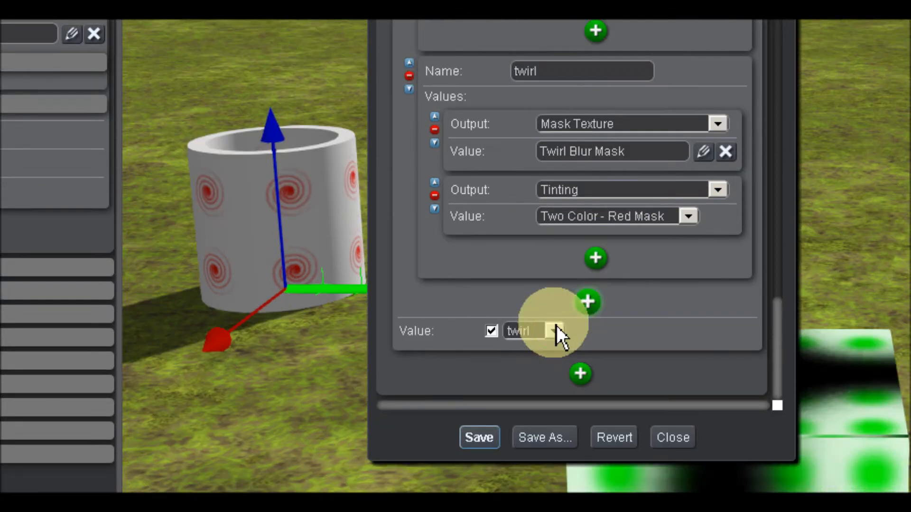
click(554, 391)
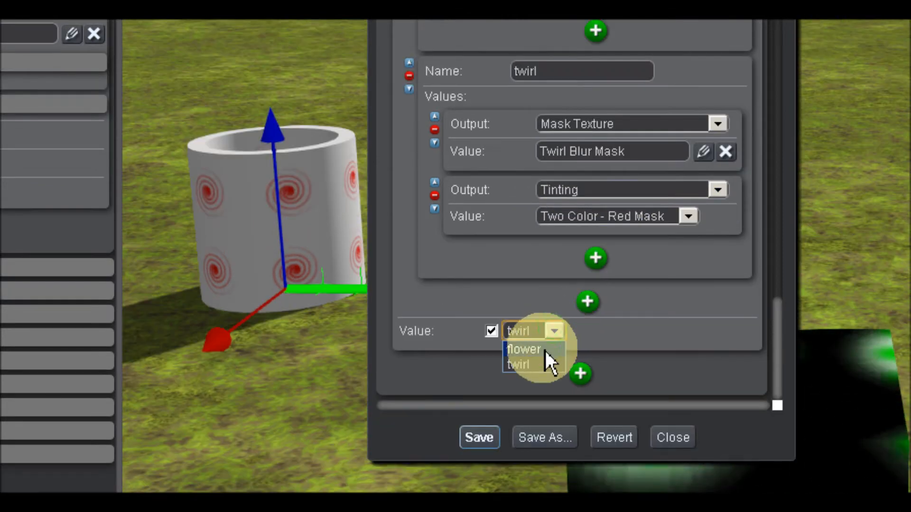
click(545, 351)
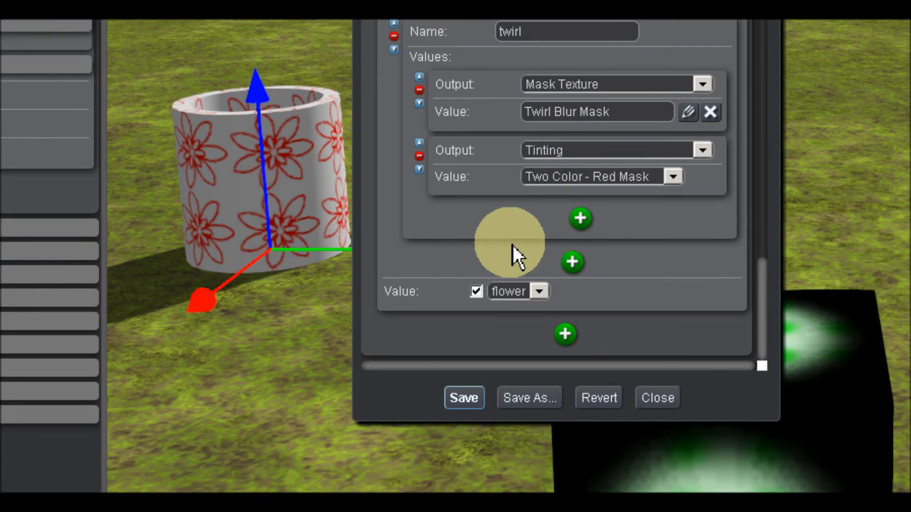
Step: Add a third option to the Pattern parameter with a value whose output is Mask Texture
click(575, 262)
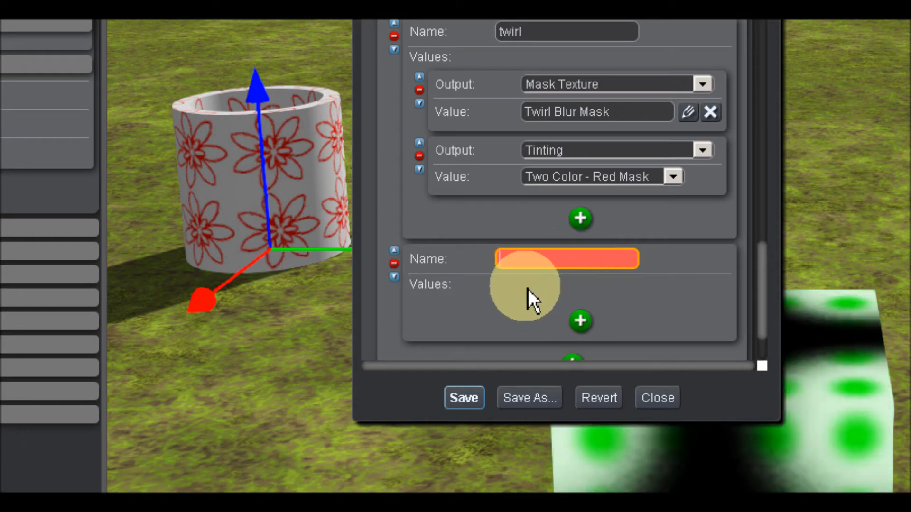
click(581, 322)
click(584, 314)
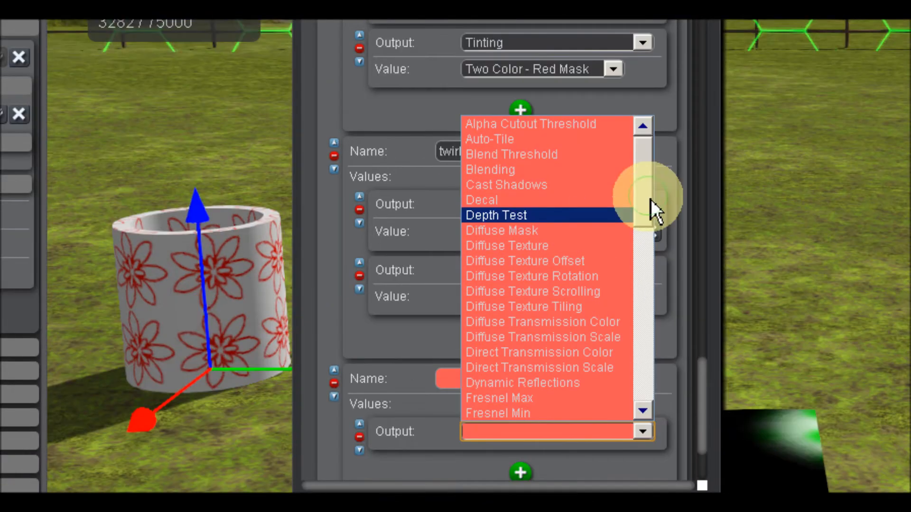
drag(650, 145, 650, 272)
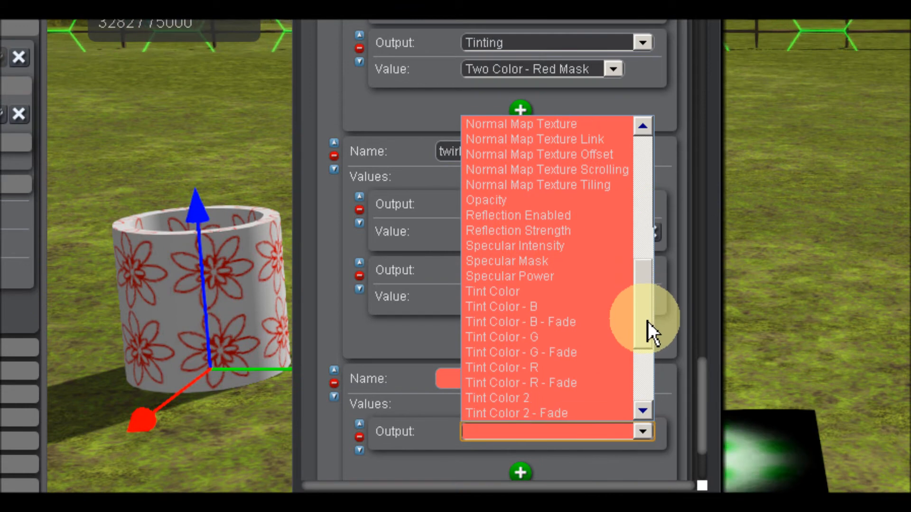
drag(647, 321, 647, 282)
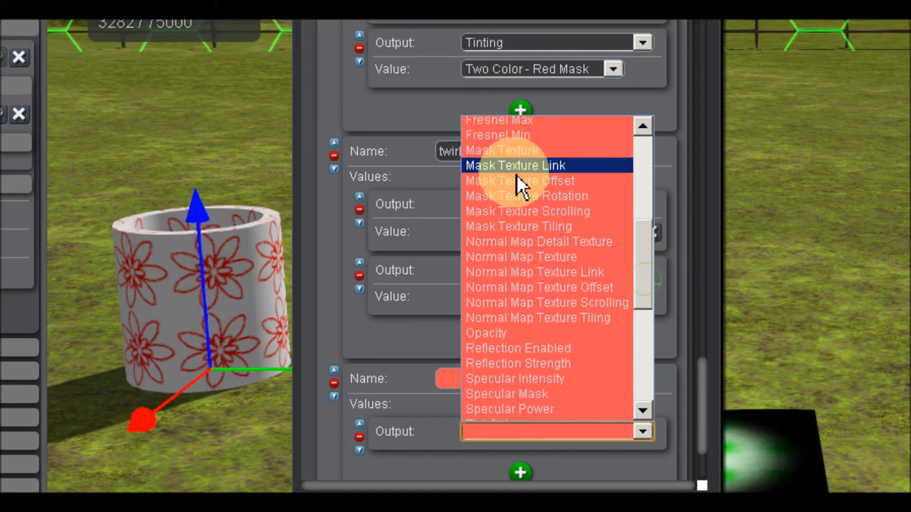
click(529, 150)
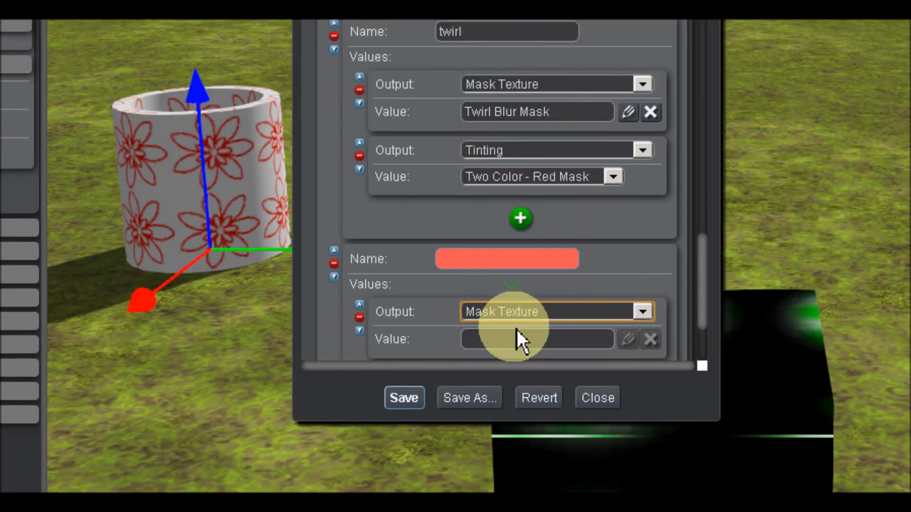
scroll(518, 390, down, 1)
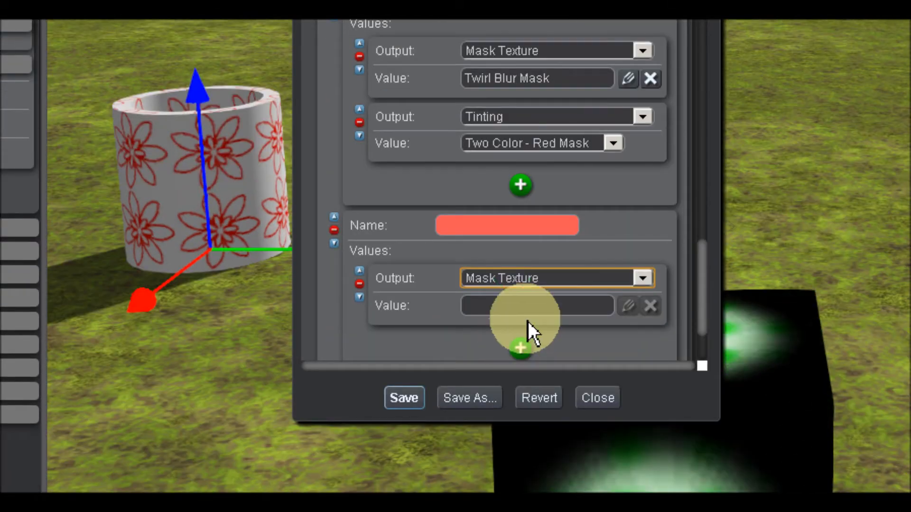
Step: Assign Dots B Mask 64 as the third Pattern option's mask texture and name the option Dots
click(538, 370)
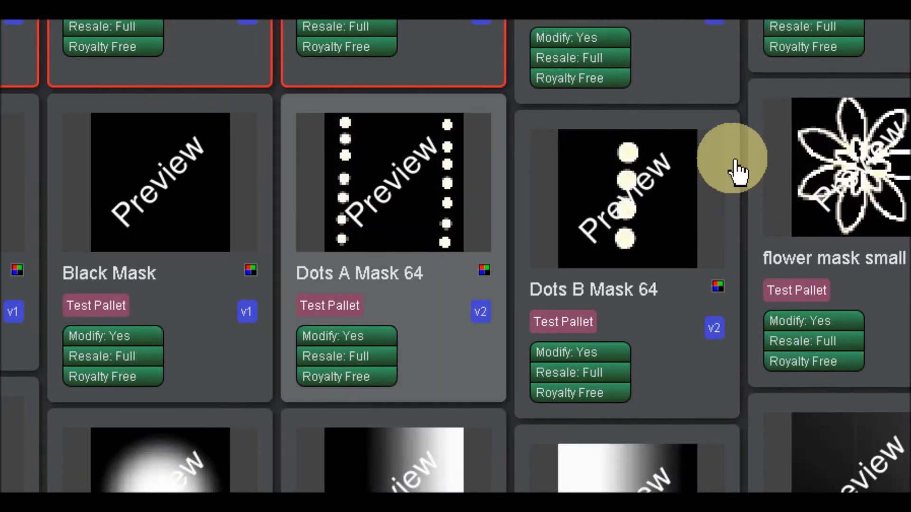
click(791, 183)
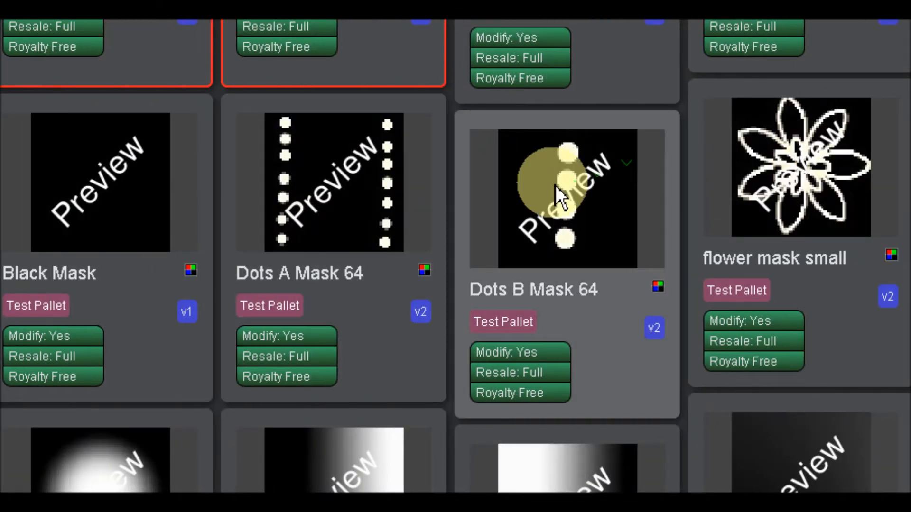
scroll(631, 218, down, 1)
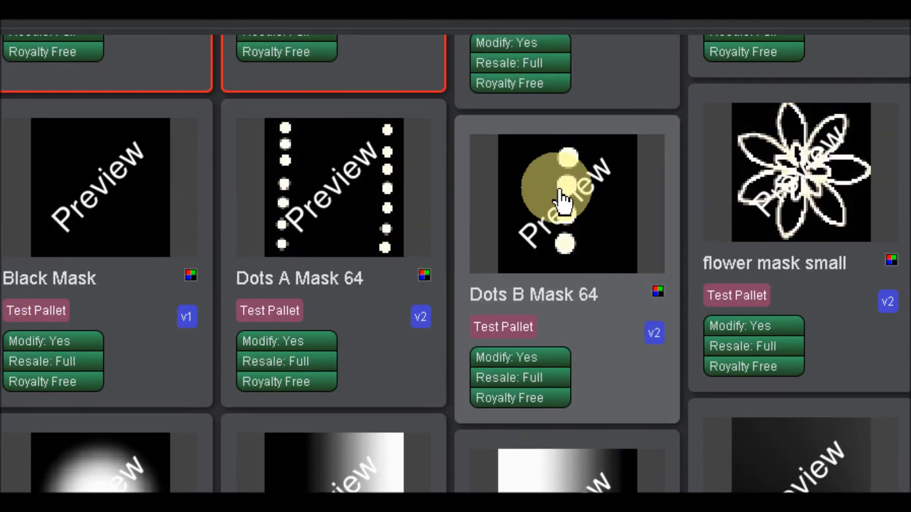
click(561, 189)
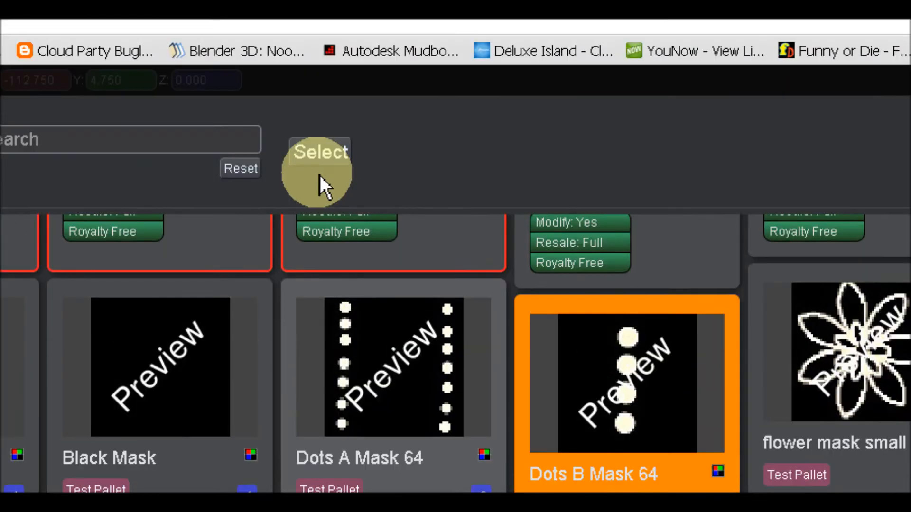
click(320, 175)
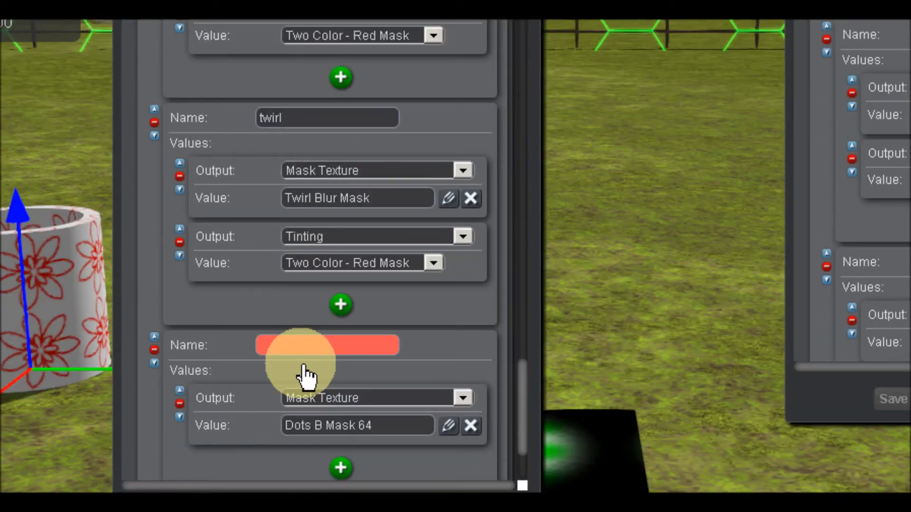
click(298, 348)
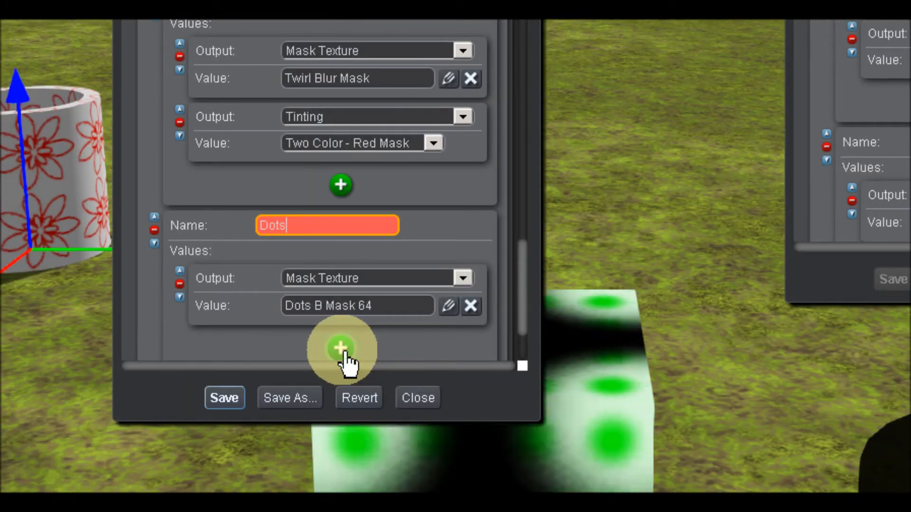
Step: Add a Tinting output to the Dots option and set its value to Two Color - Red Mask
click(341, 351)
scroll(417, 341, down, 2)
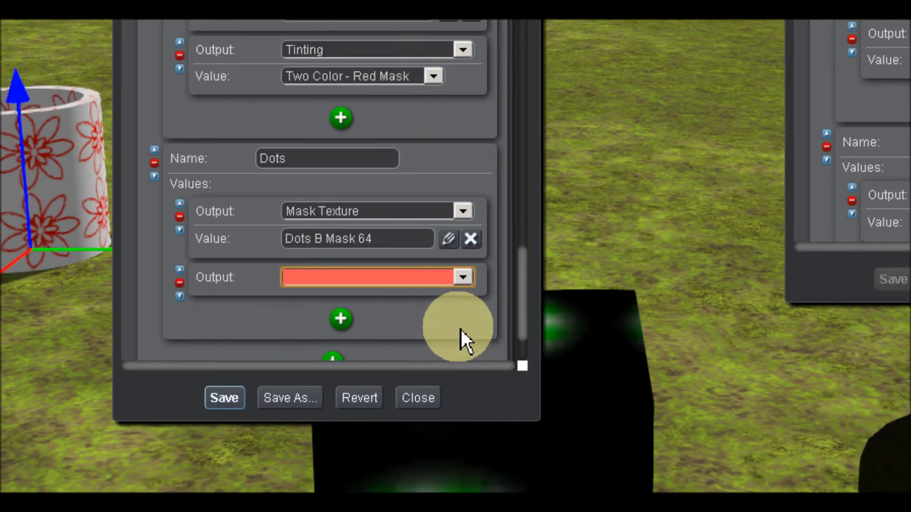
click(464, 277)
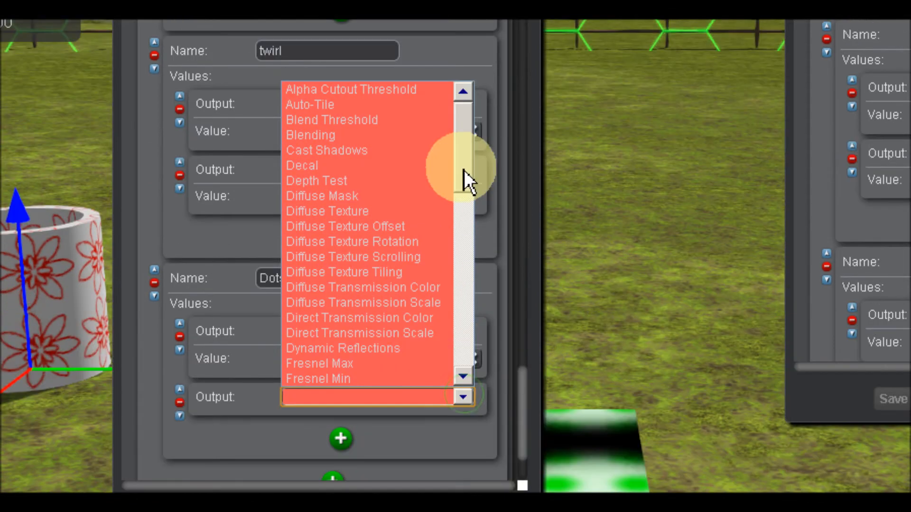
drag(464, 171, 464, 329)
click(352, 366)
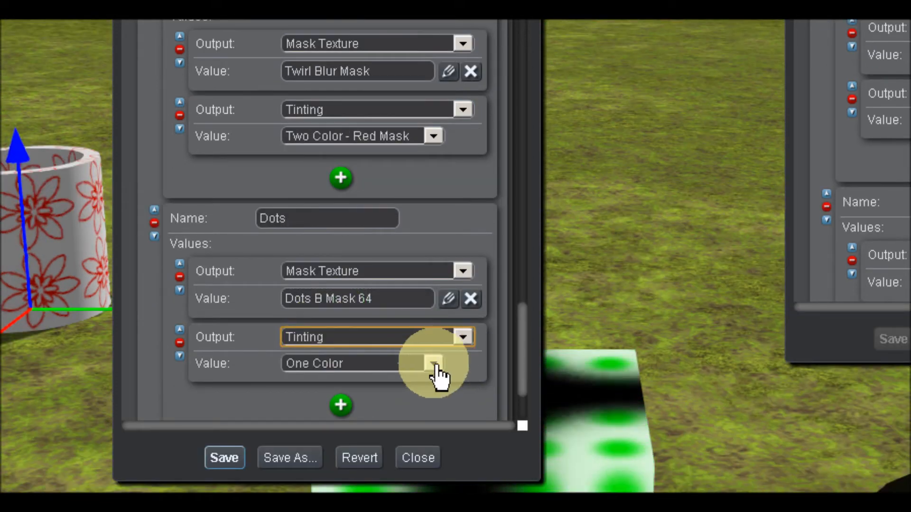
click(433, 364)
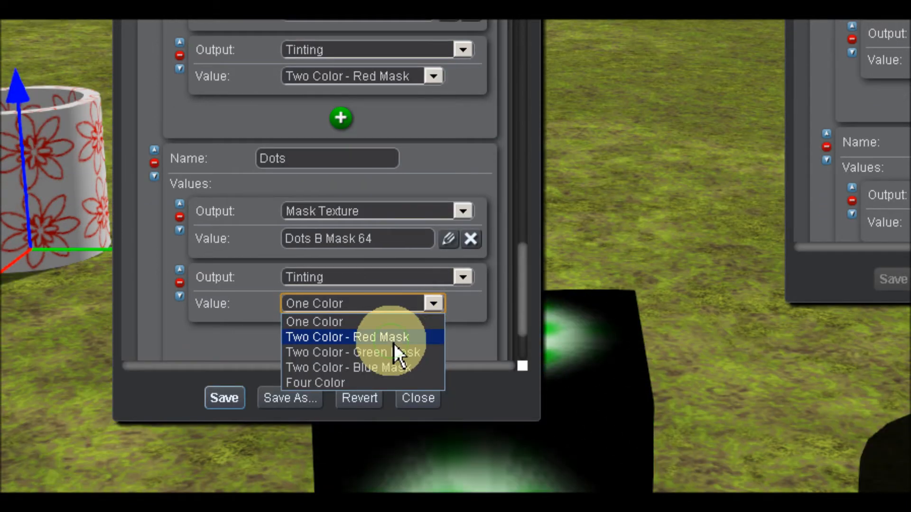
click(393, 338)
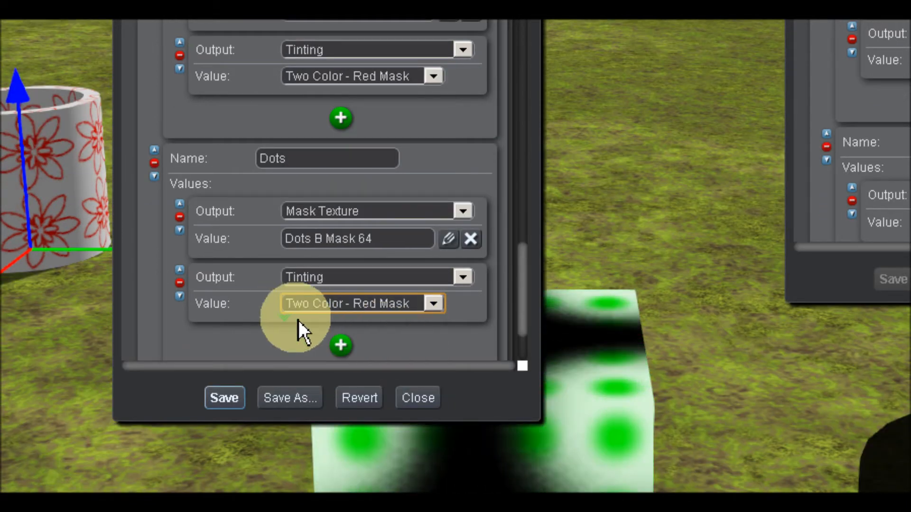
Step: Preview the Pattern parameter with the twirl value, and switch its value to Dots
scroll(524, 302, down, 2)
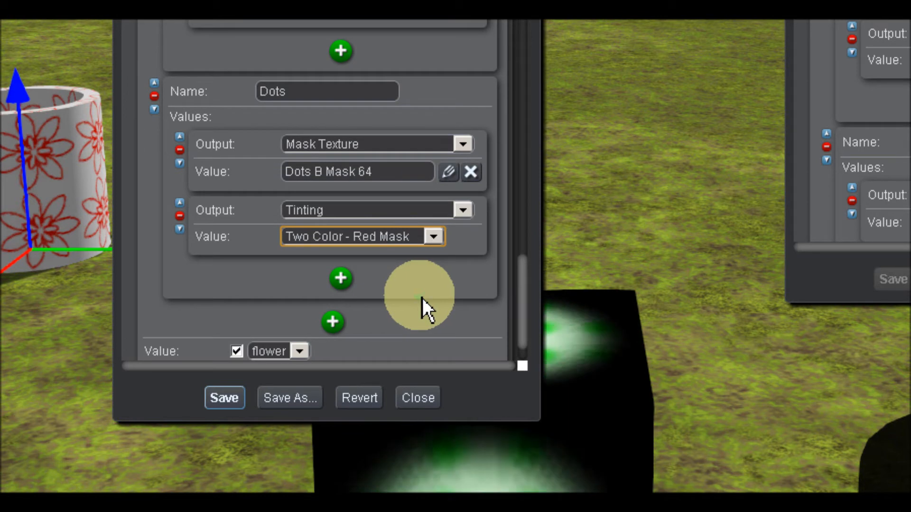
scroll(422, 298, down, 2)
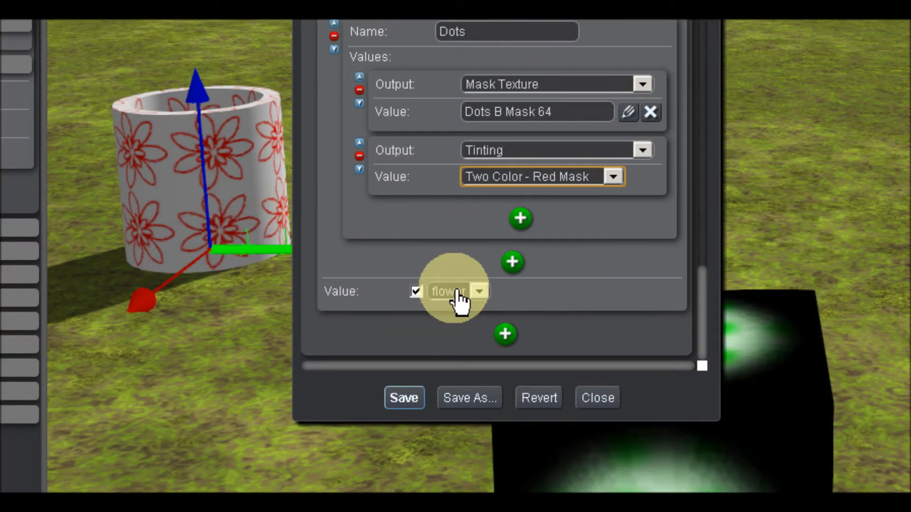
click(480, 293)
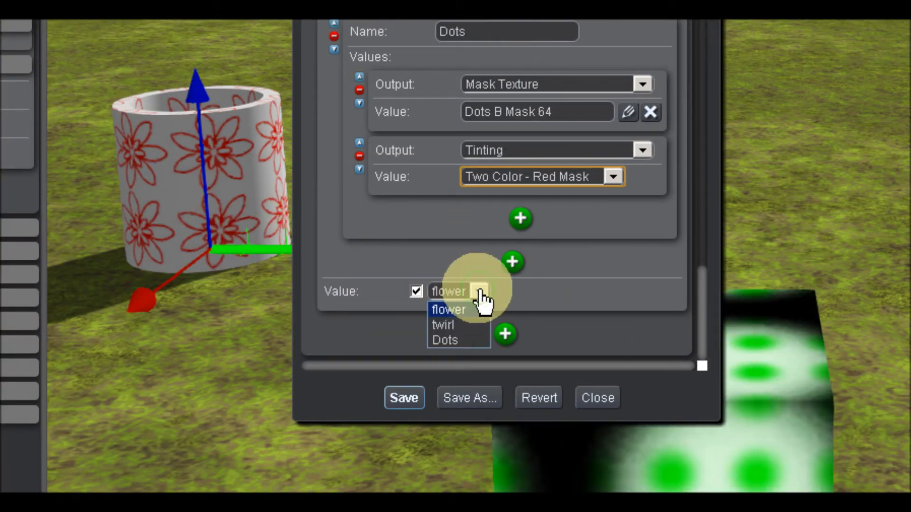
click(462, 326)
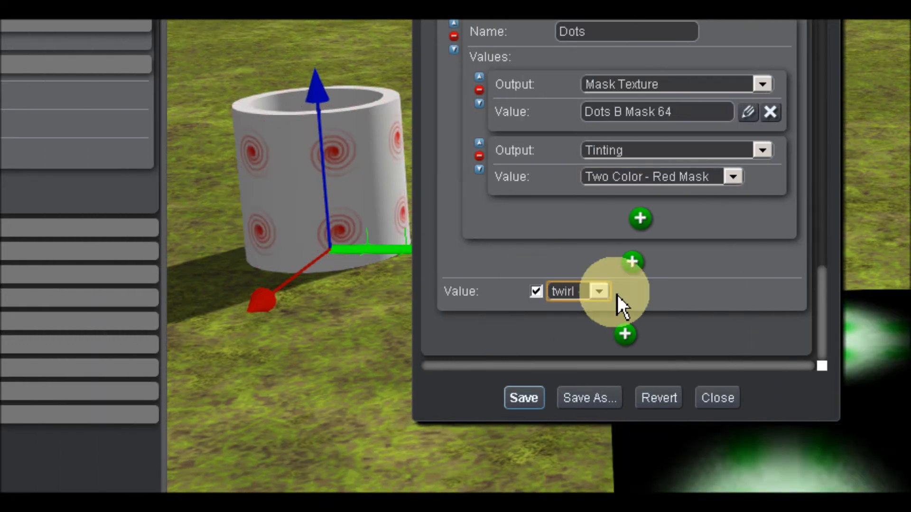
click(599, 291)
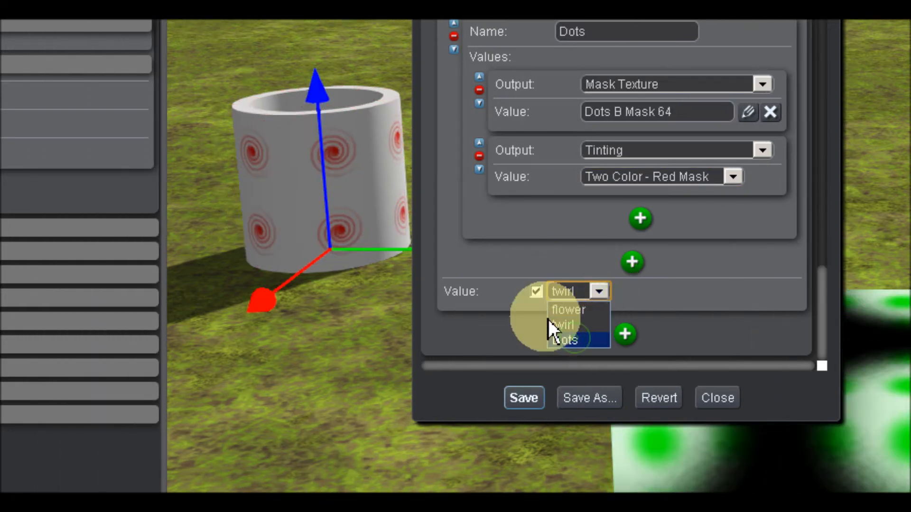
click(567, 339)
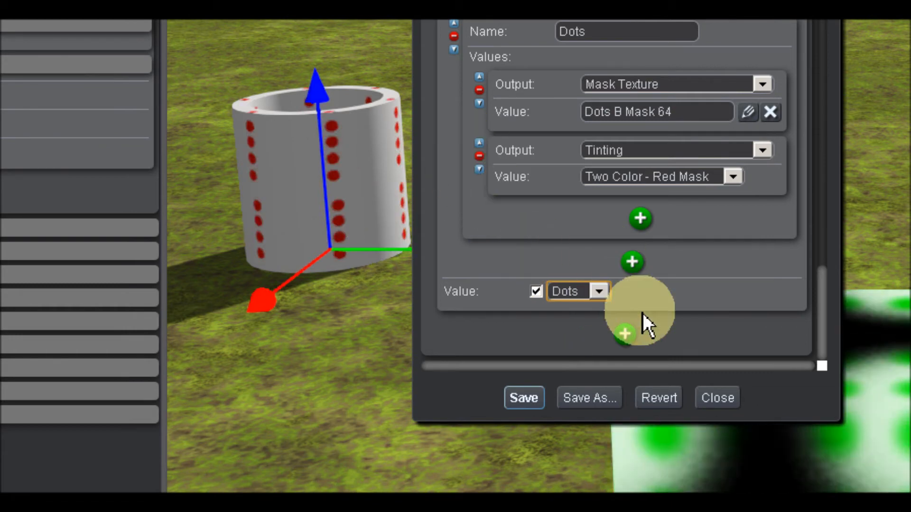
Step: Add a new material parameter of type Vector (2D) with Diffuse Texture Tiling as its output
click(625, 333)
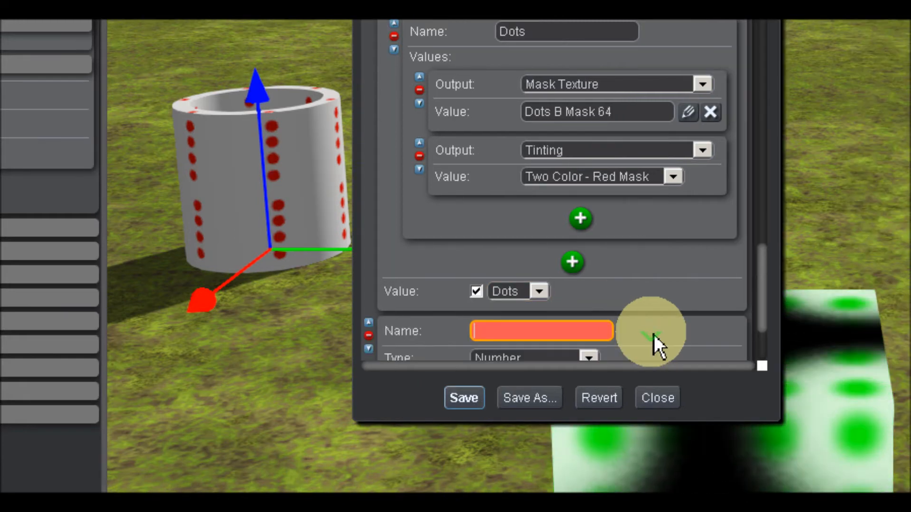
scroll(731, 313, down, 3)
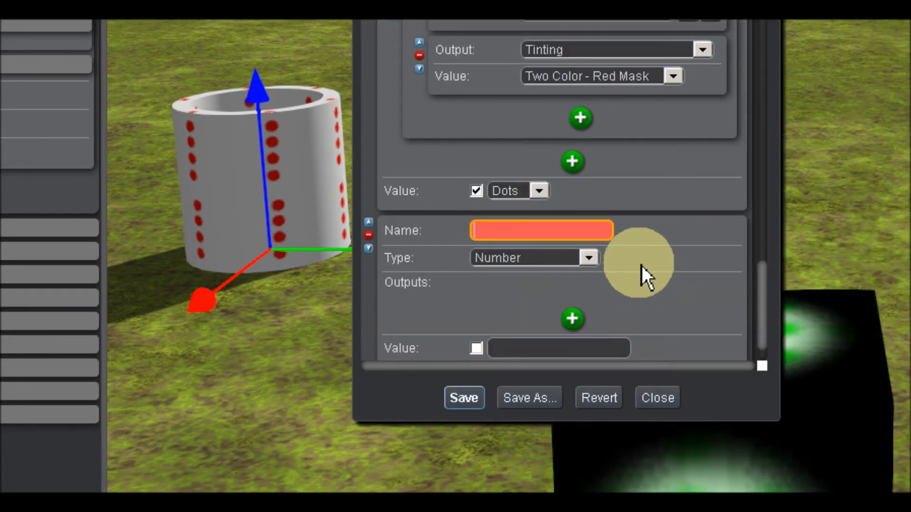
click(589, 258)
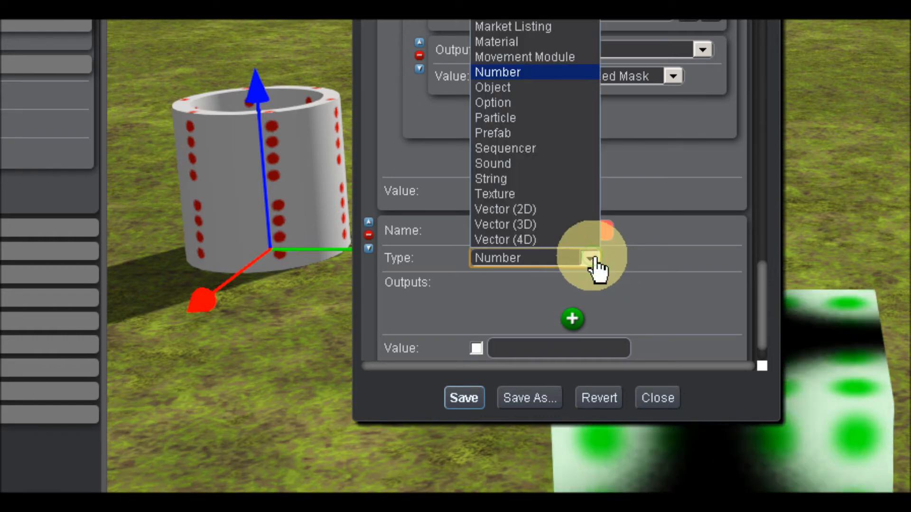
click(520, 213)
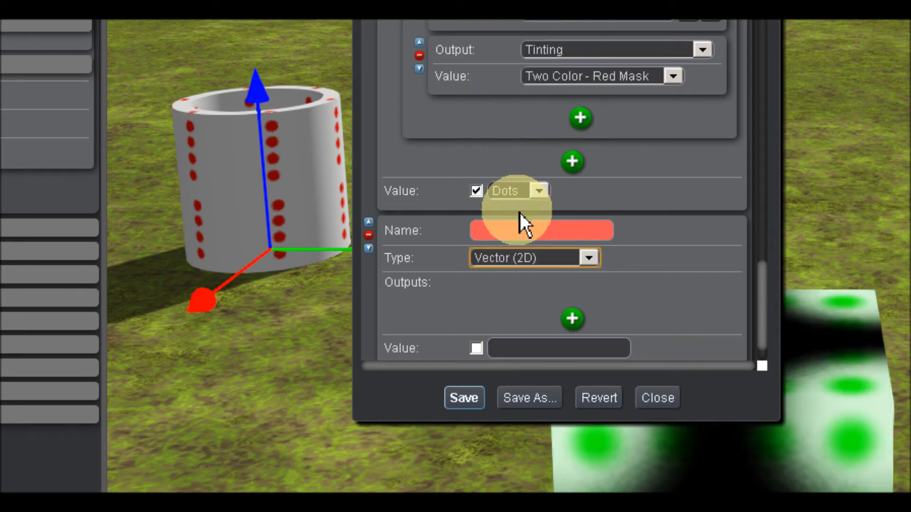
click(572, 319)
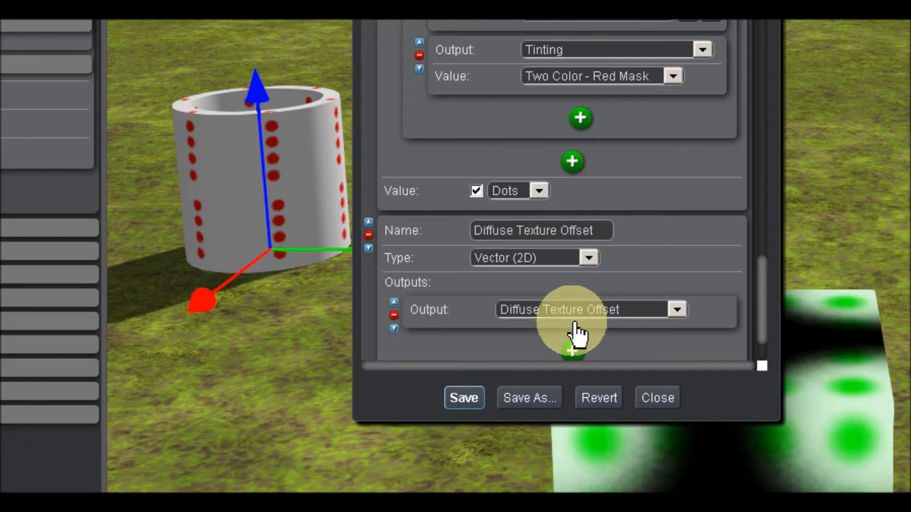
click(676, 311)
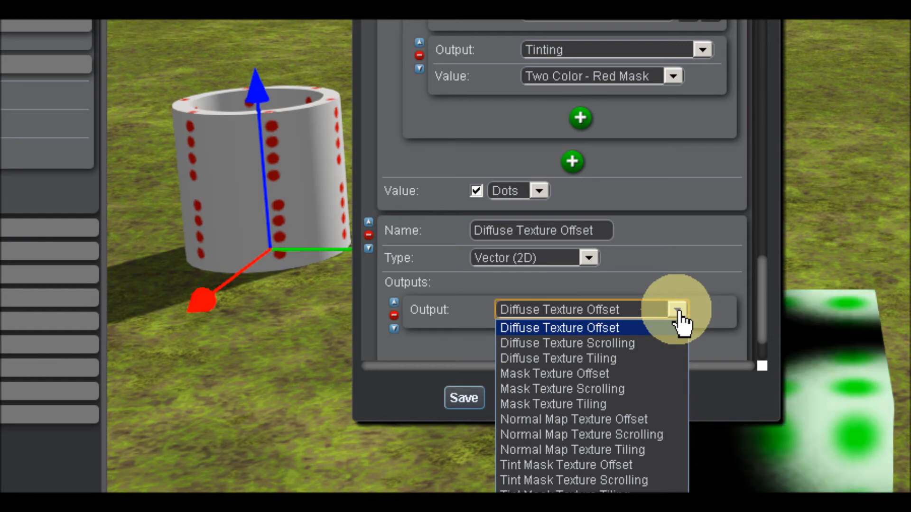
click(615, 360)
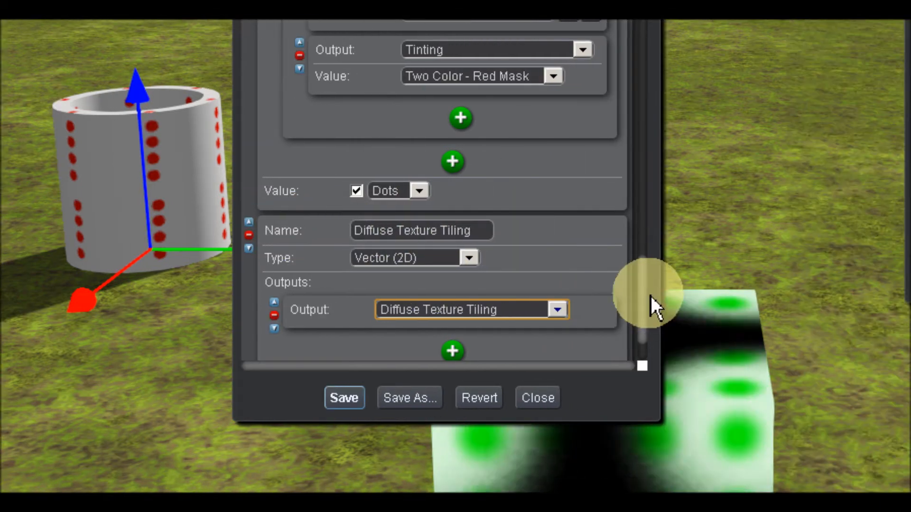
scroll(645, 321, down, 3)
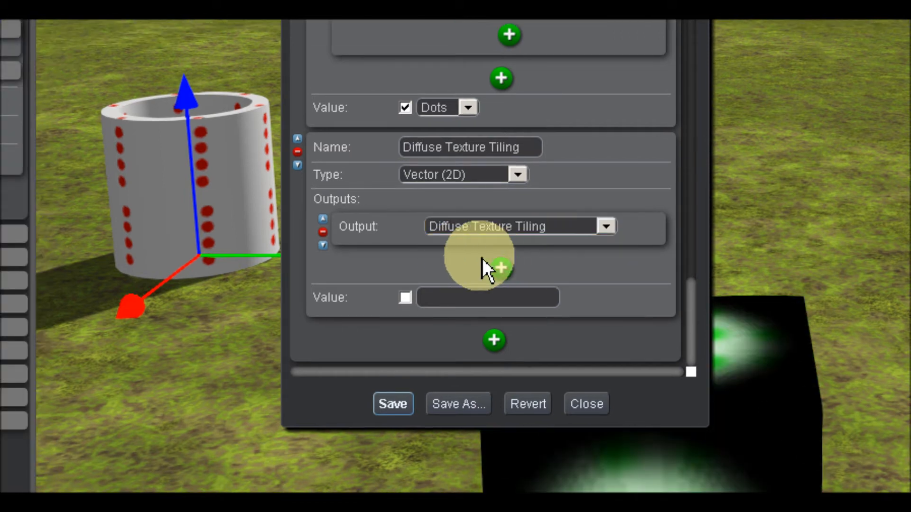
click(480, 152)
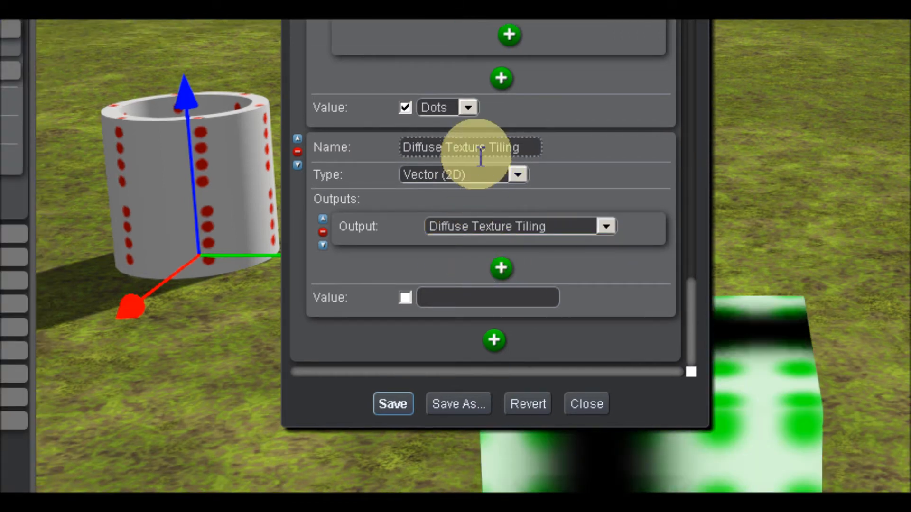
Step: Add another Vector (2D) parameter below the tiling one with Diffuse Texture Scrolling as its output
click(494, 339)
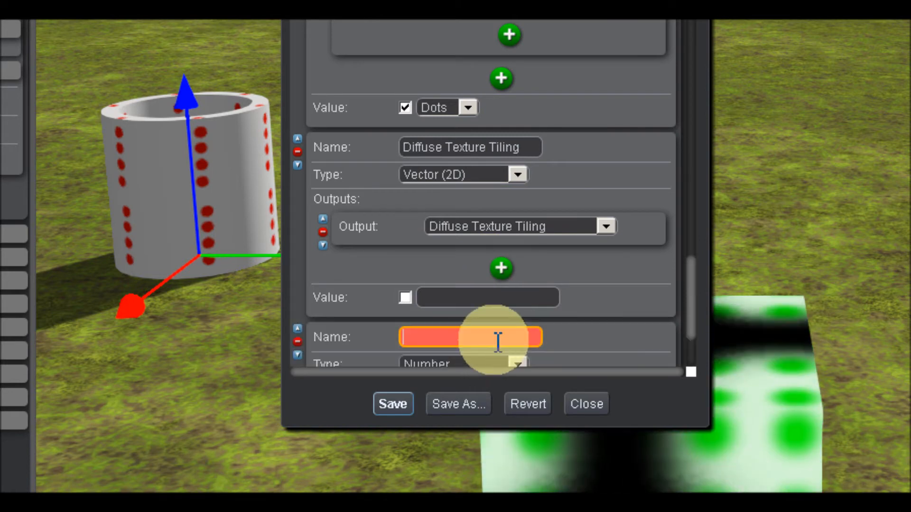
scroll(653, 297, down, 1)
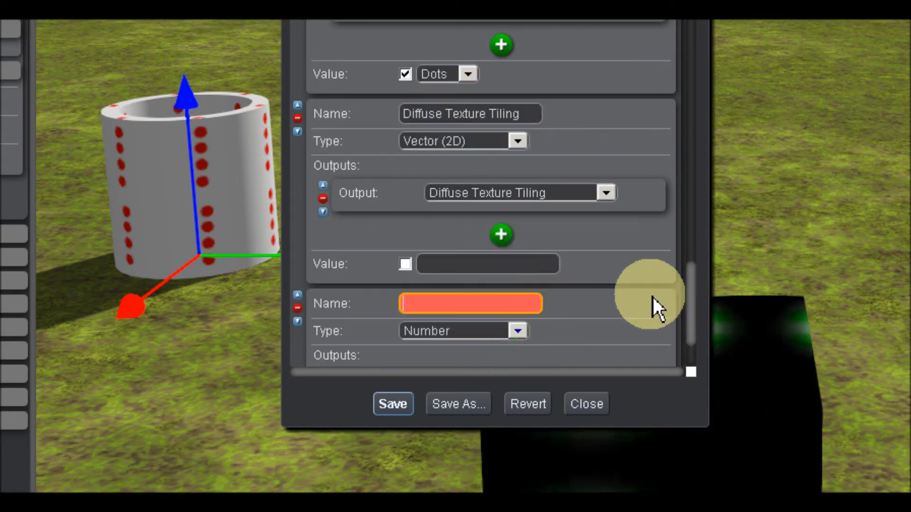
click(517, 332)
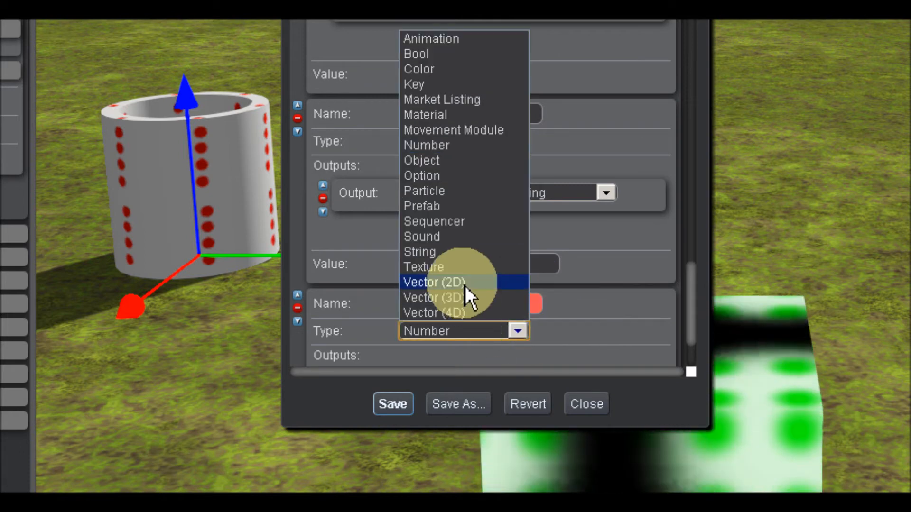
click(465, 284)
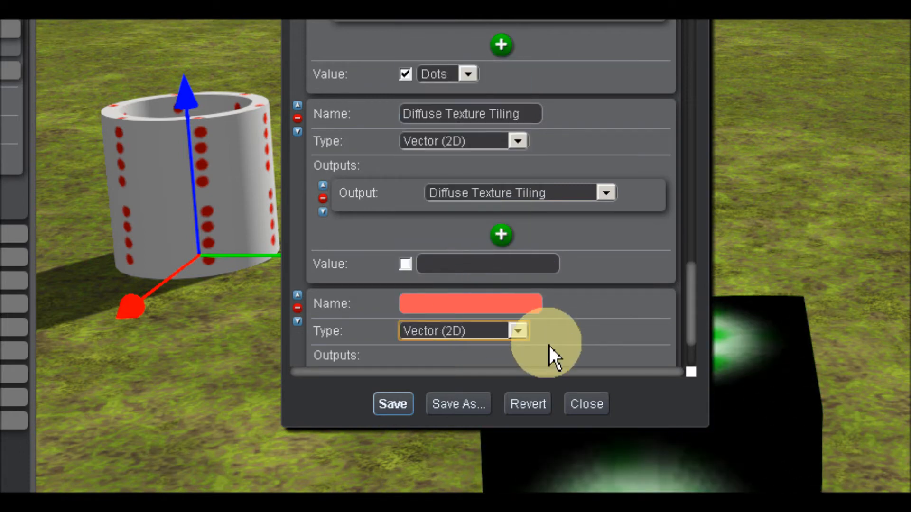
scroll(550, 346, down, 1)
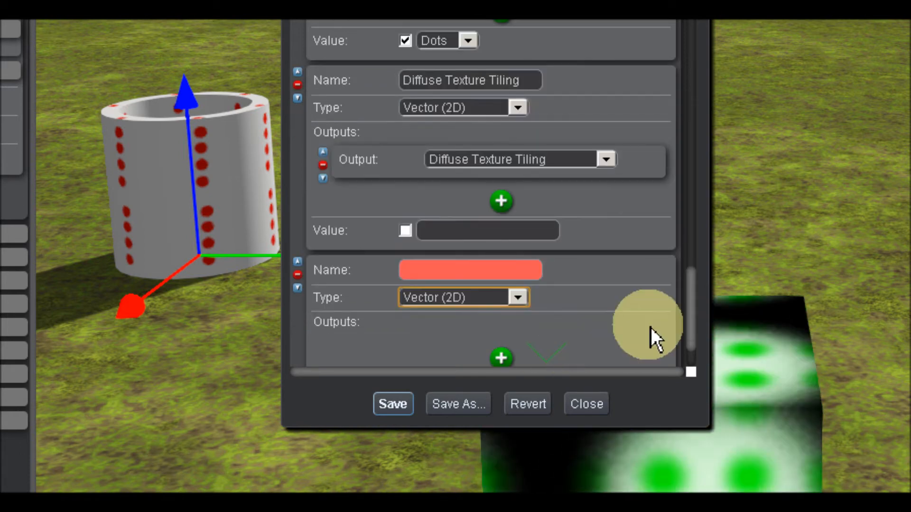
click(501, 359)
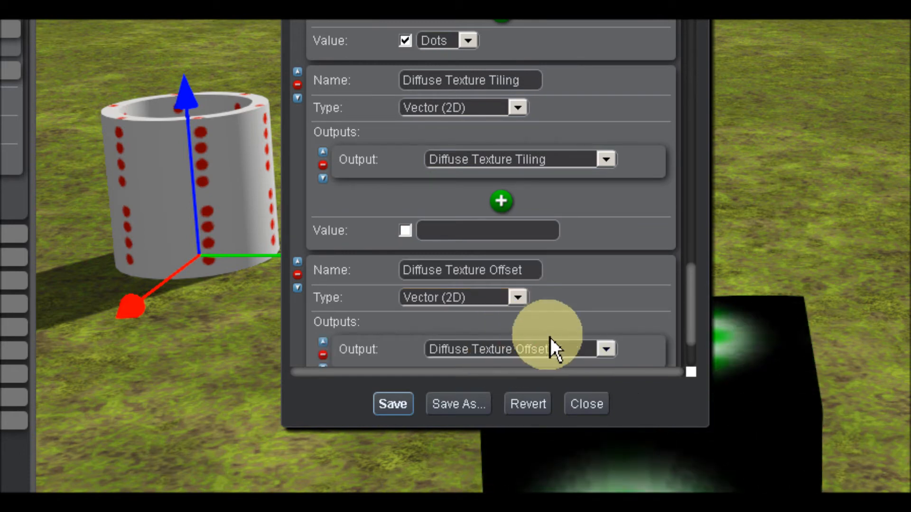
click(604, 346)
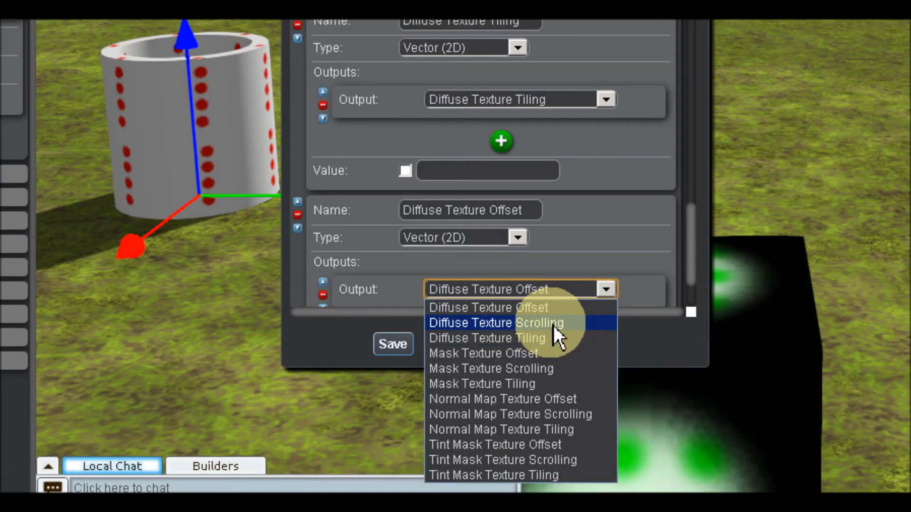
click(553, 327)
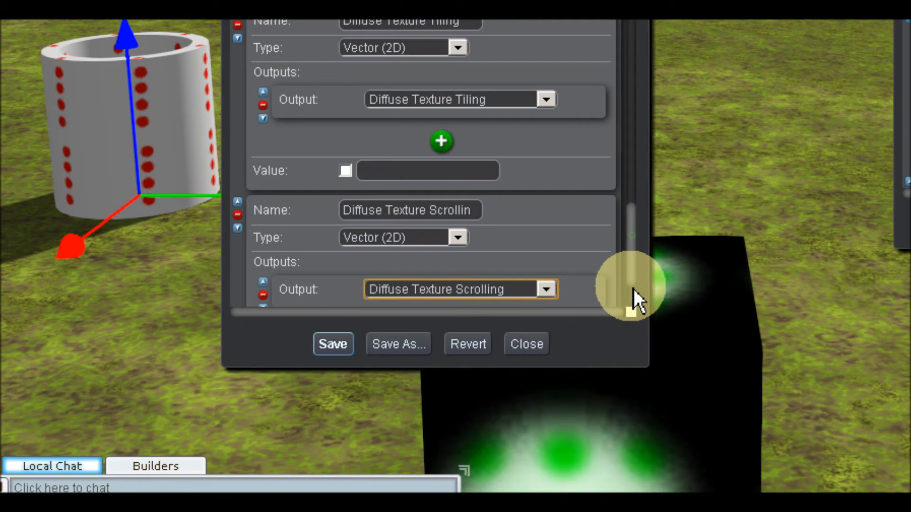
drag(693, 272, 693, 288)
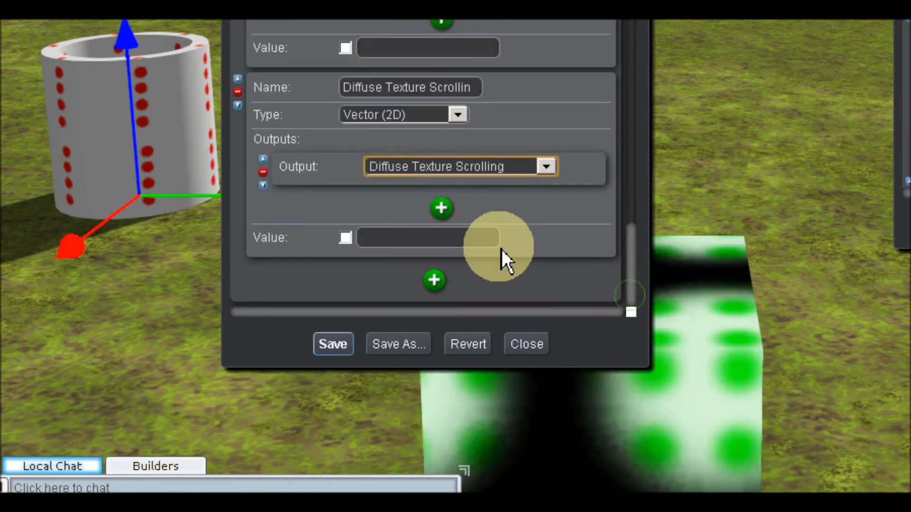
Step: Add a Vector (2D) material parameter below Diffuse Texture Scrolling with Mask Texture Tiling as its output
click(434, 284)
scroll(460, 303, down, 3)
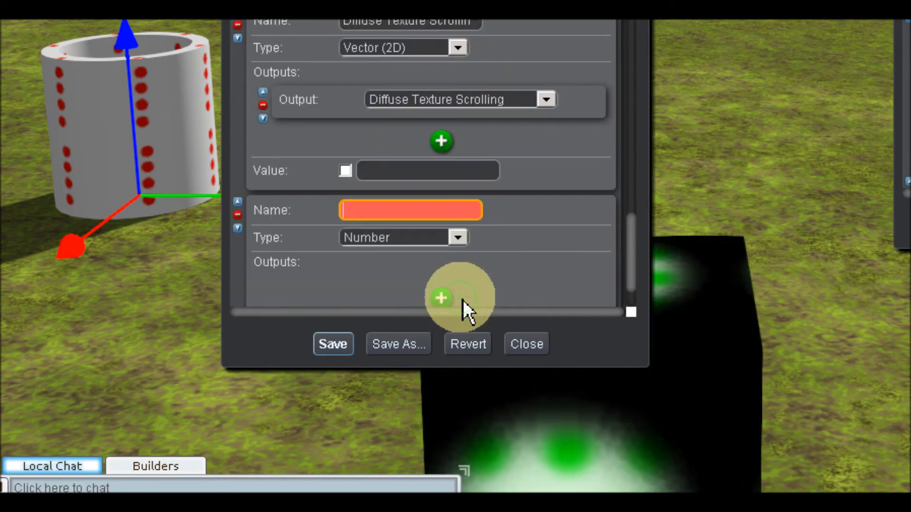
click(464, 243)
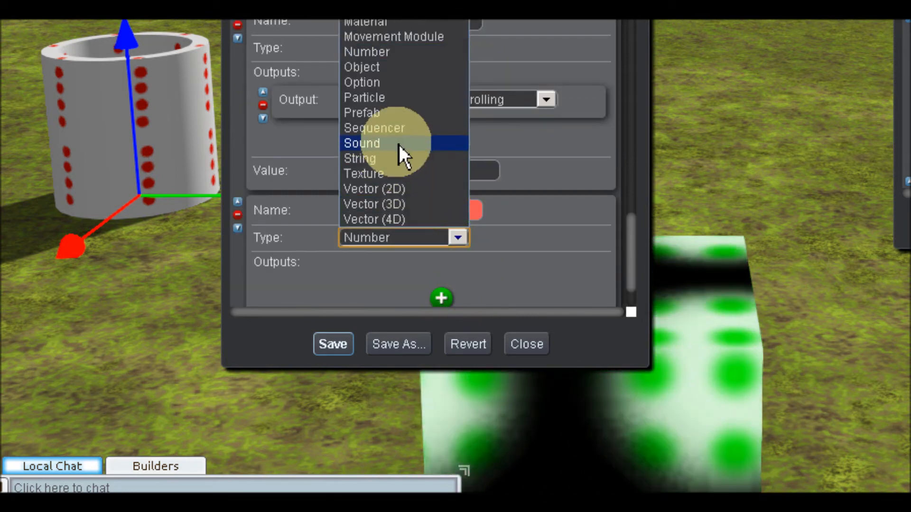
click(393, 189)
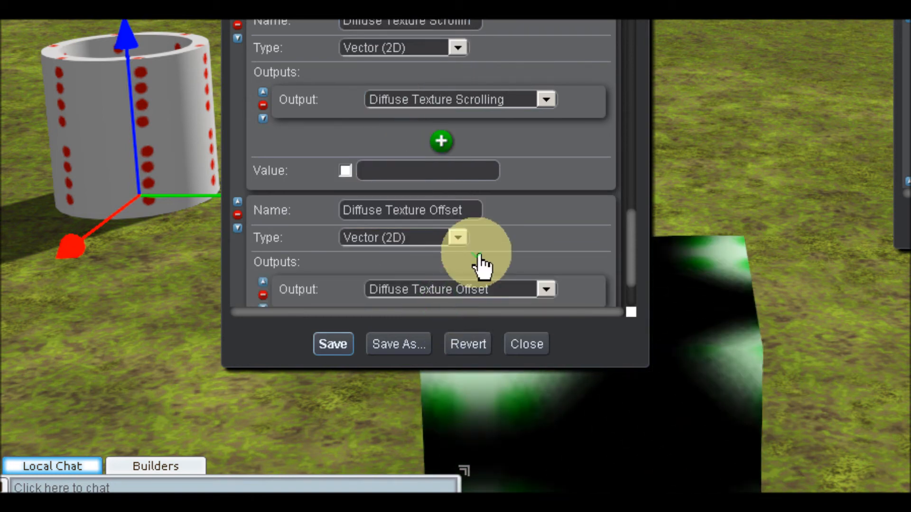
scroll(531, 283, down, 2)
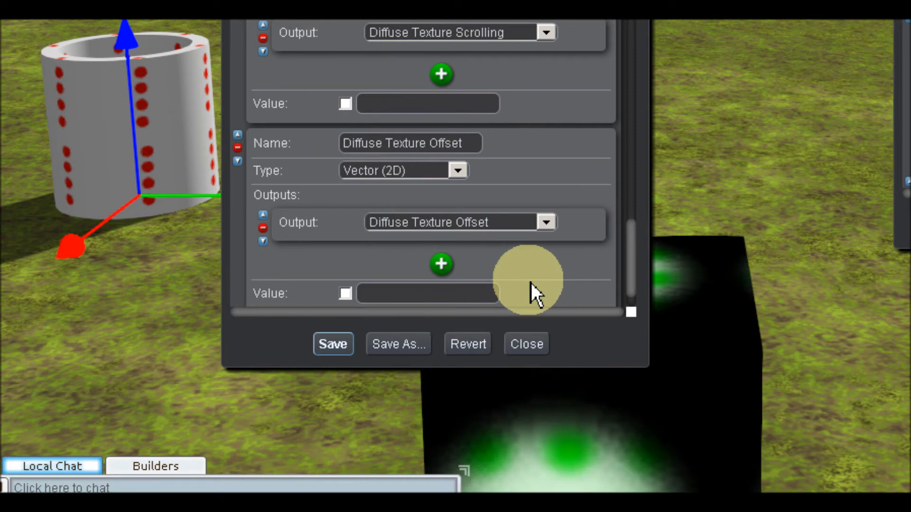
click(546, 223)
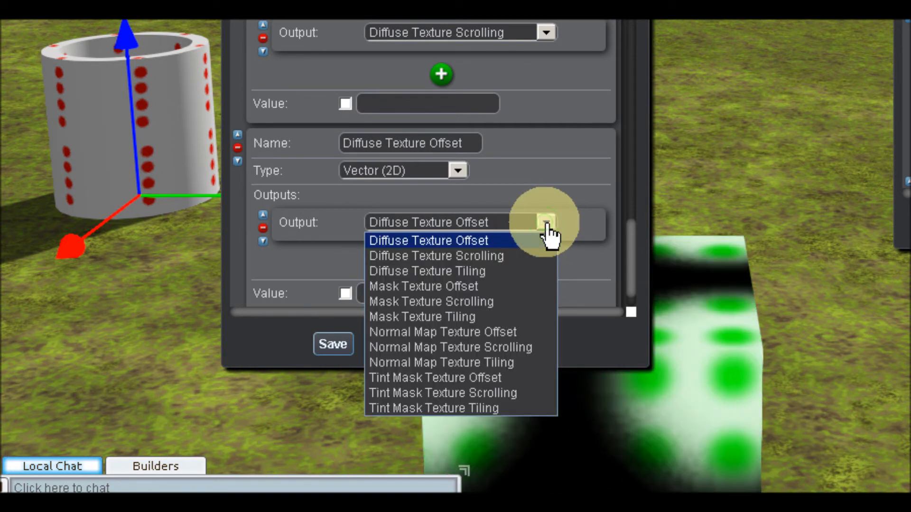
click(464, 315)
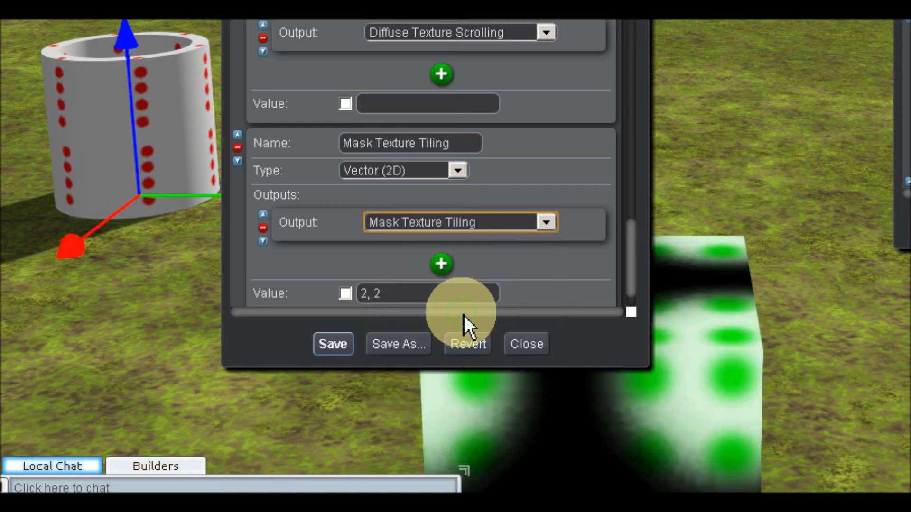
click(346, 293)
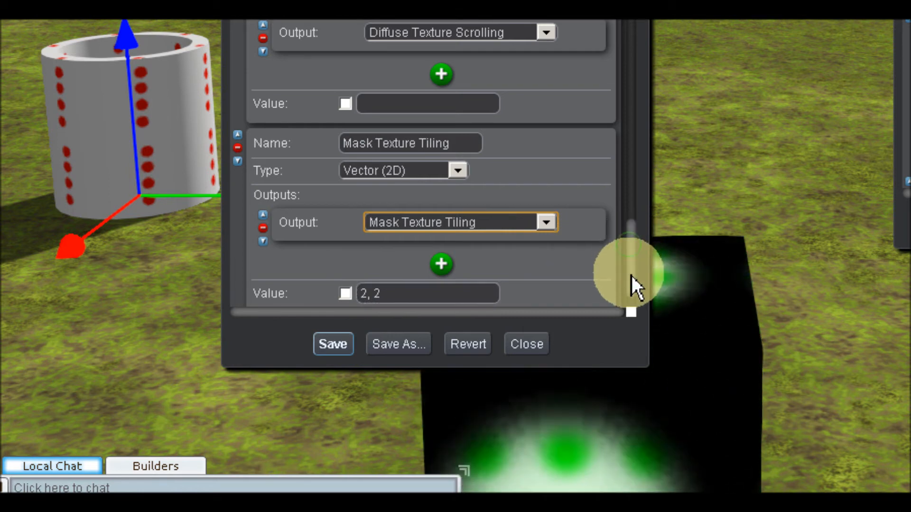
Step: Add another Vector (2D) parameter below the mask tiling one with Mask Texture Scrolling as its output
drag(631, 282, 616, 291)
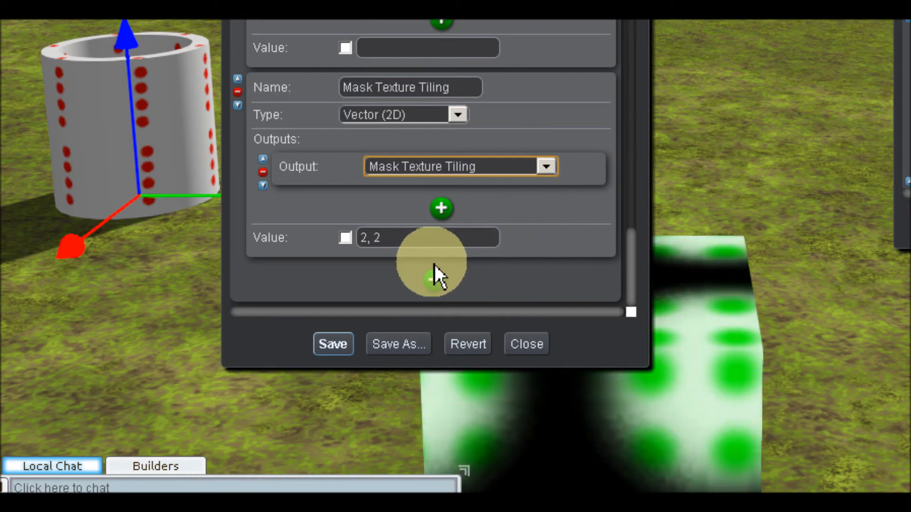
click(434, 282)
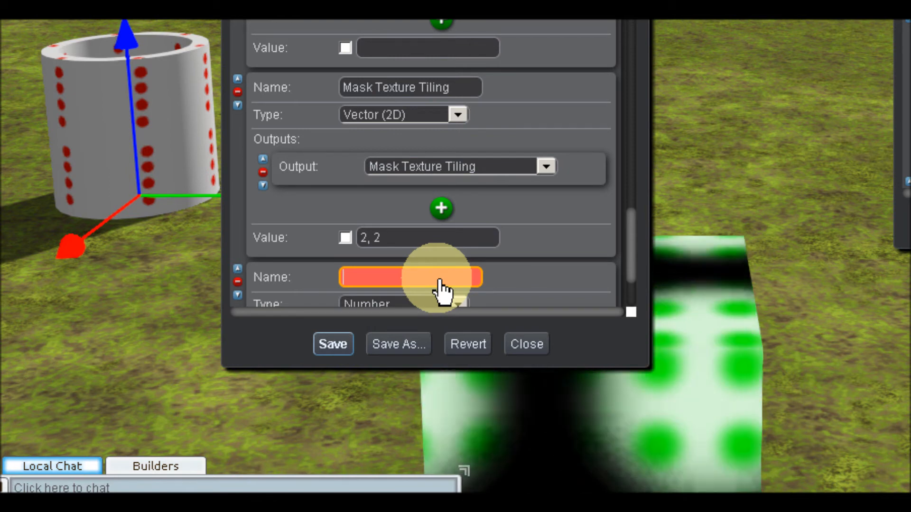
scroll(534, 280, down, 3)
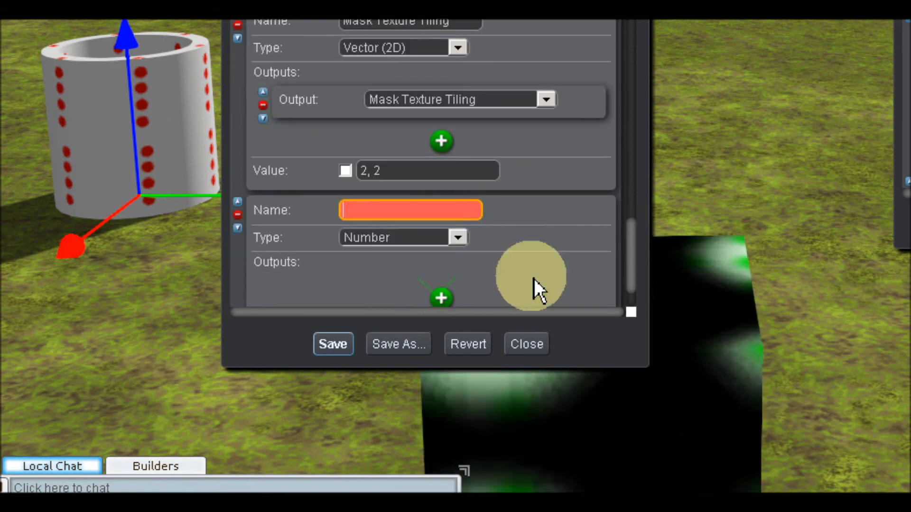
click(458, 238)
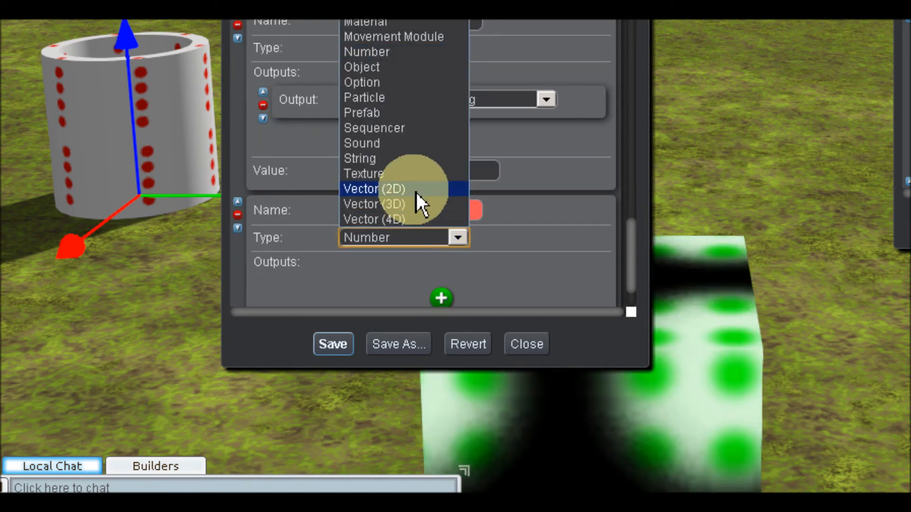
click(417, 193)
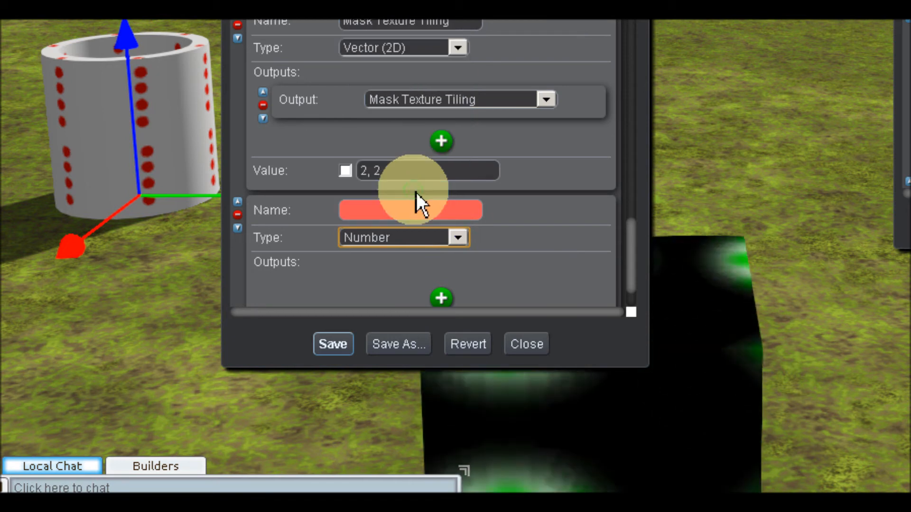
click(441, 298)
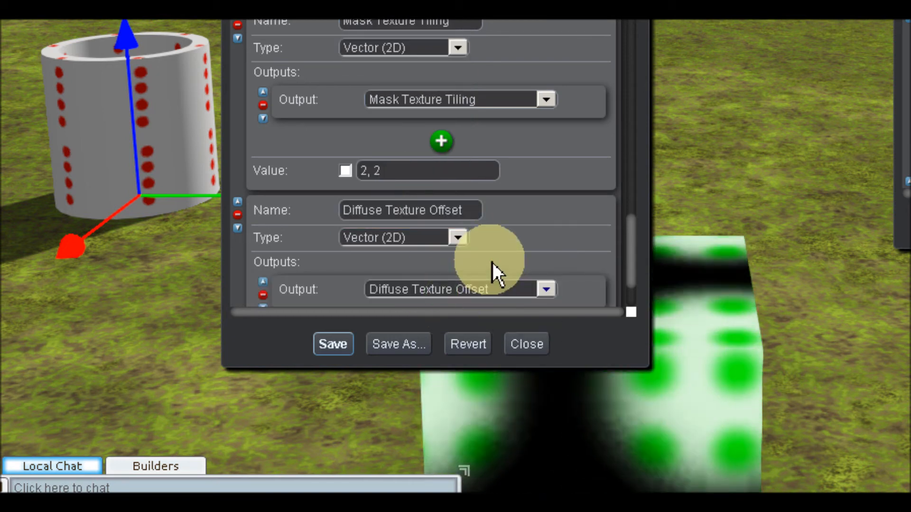
click(547, 255)
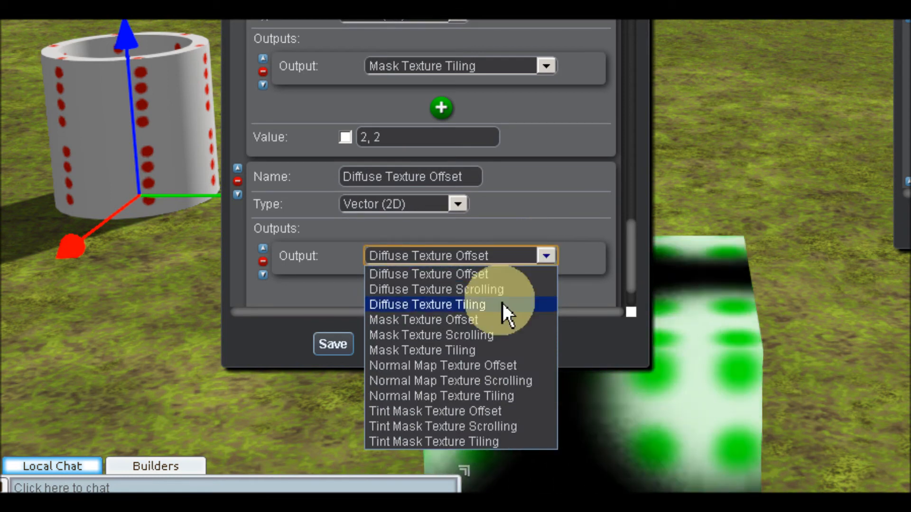
click(477, 338)
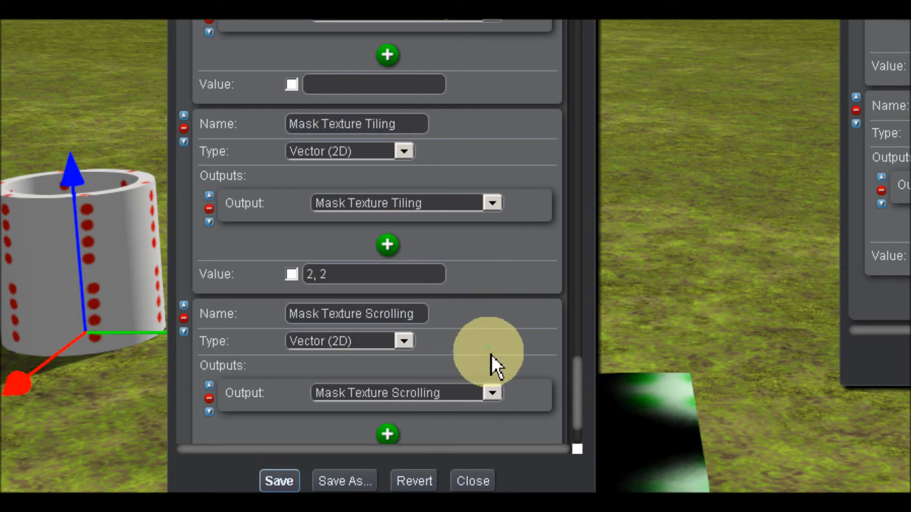
Step: Add a Number parameter below Mask Texture Scrolling with Tint Color 2 - Fade as its output
scroll(498, 375, down, 1)
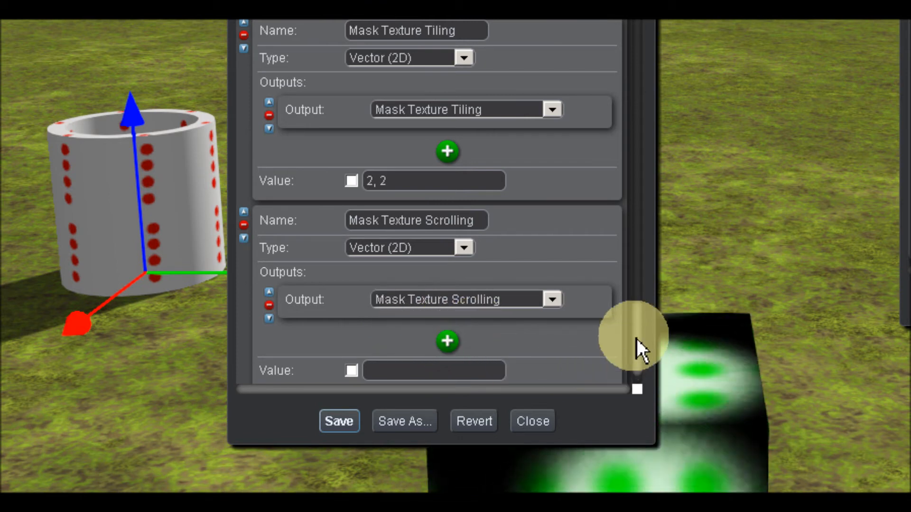
click(636, 363)
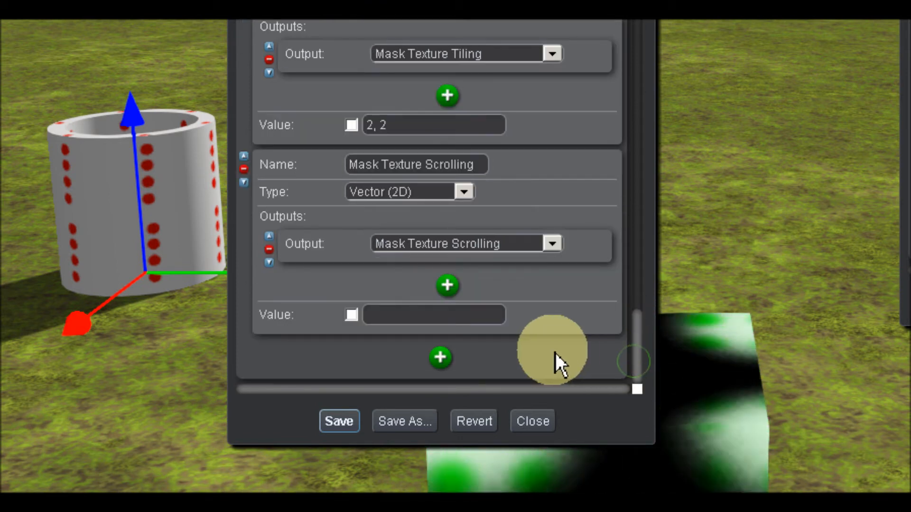
click(441, 358)
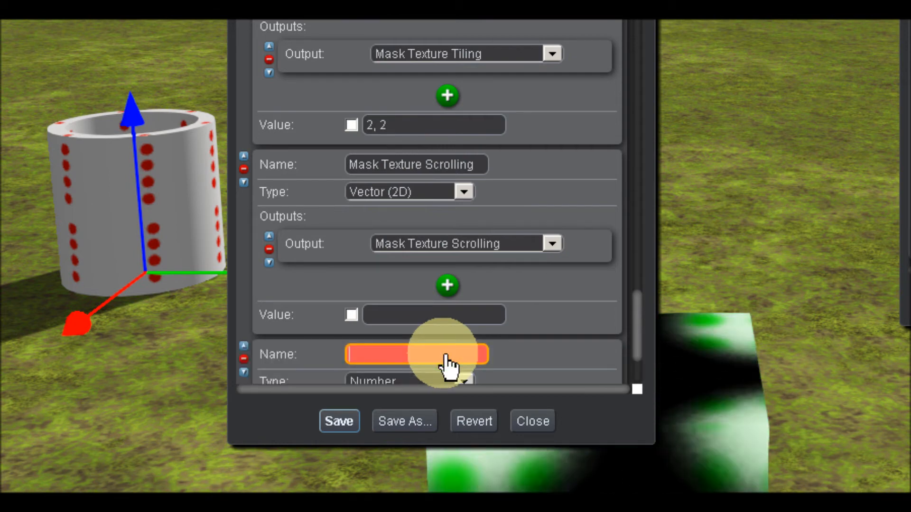
scroll(470, 332, down, 1)
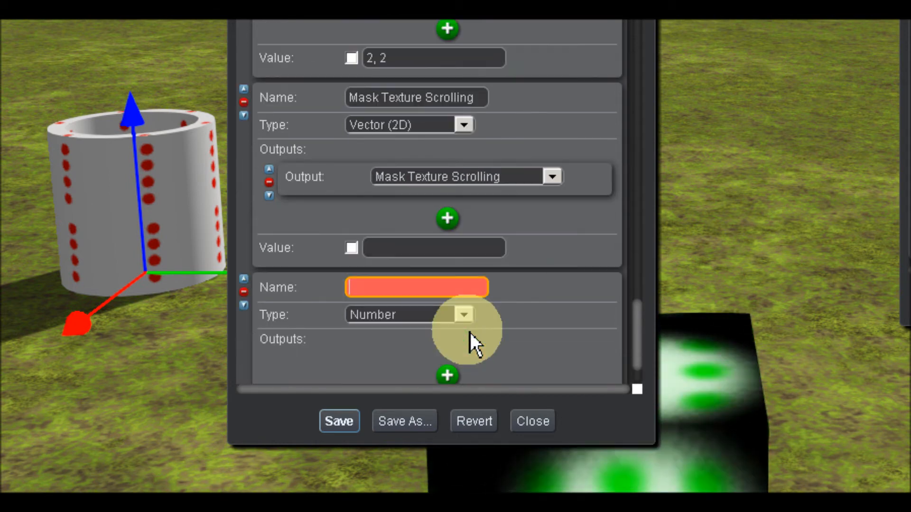
click(448, 376)
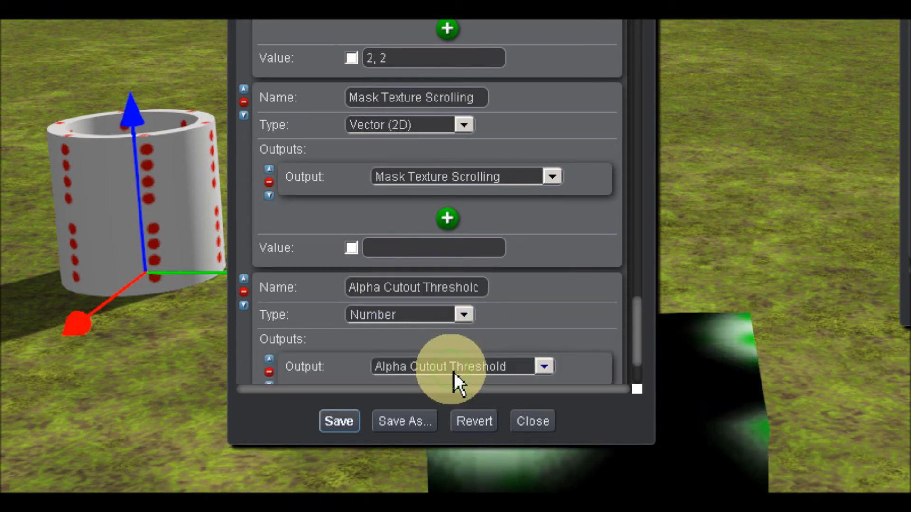
click(544, 369)
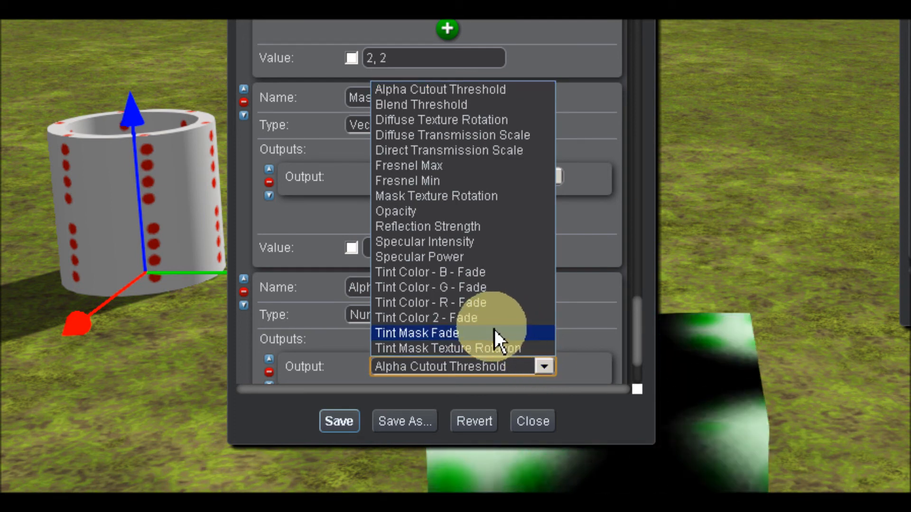
click(477, 320)
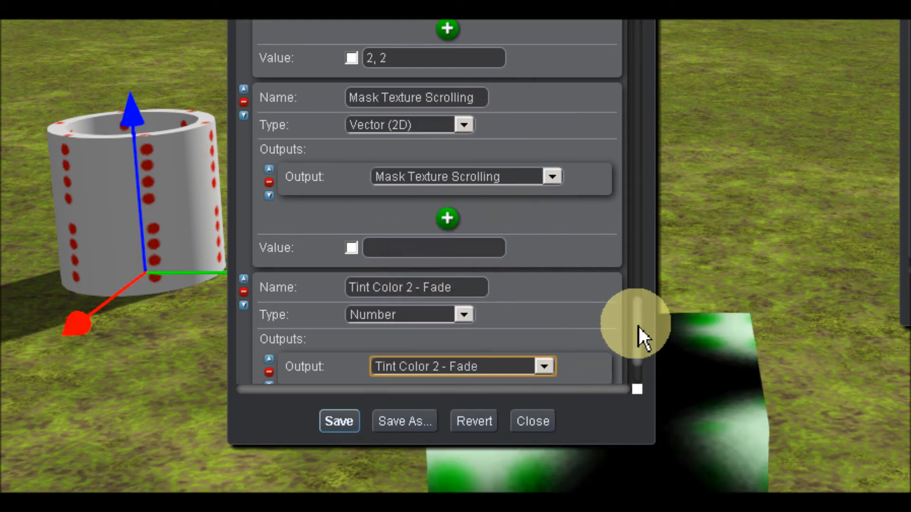
Step: Add a Color parameter at the end of the parameter list with Tint Color 2 as its output
scroll(639, 369, down, 3)
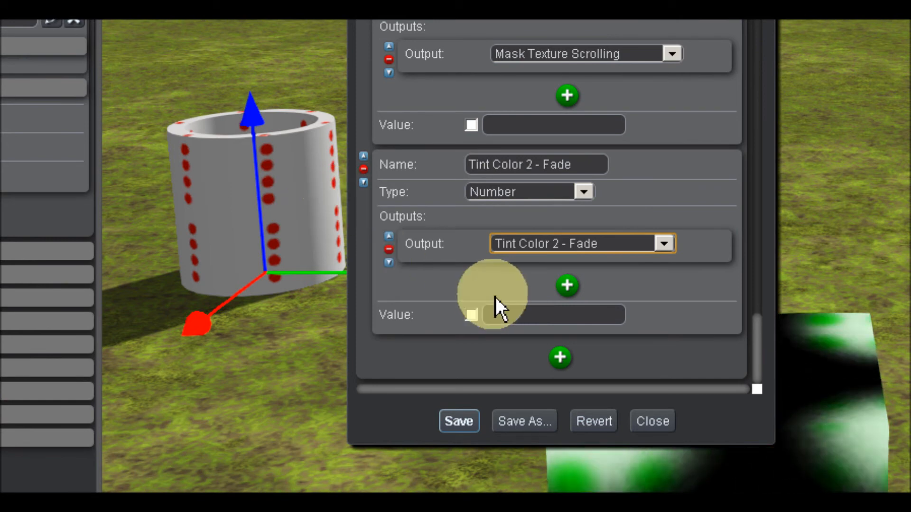
click(559, 361)
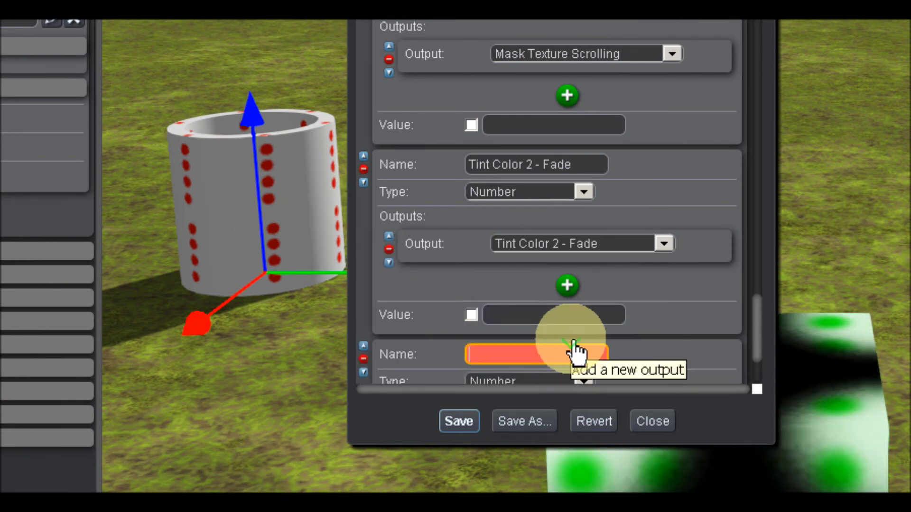
scroll(577, 350, down, 2)
click(584, 282)
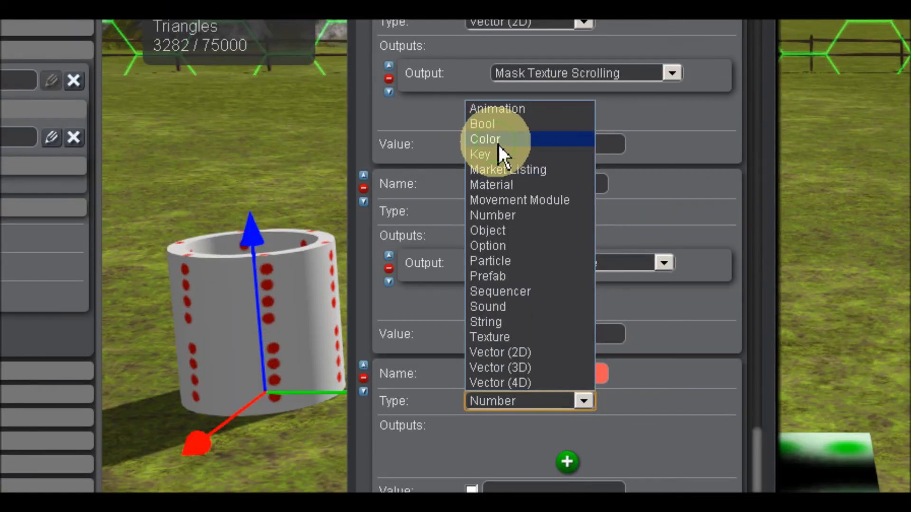
click(498, 143)
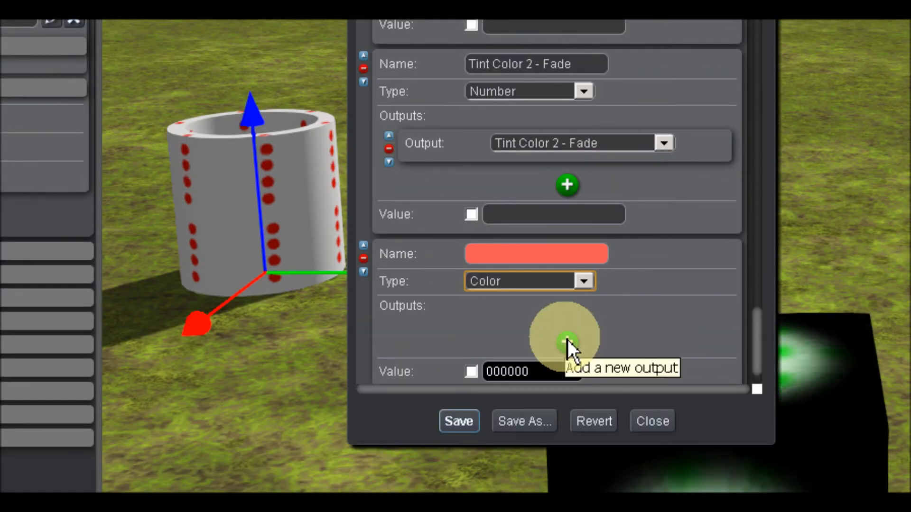
click(567, 339)
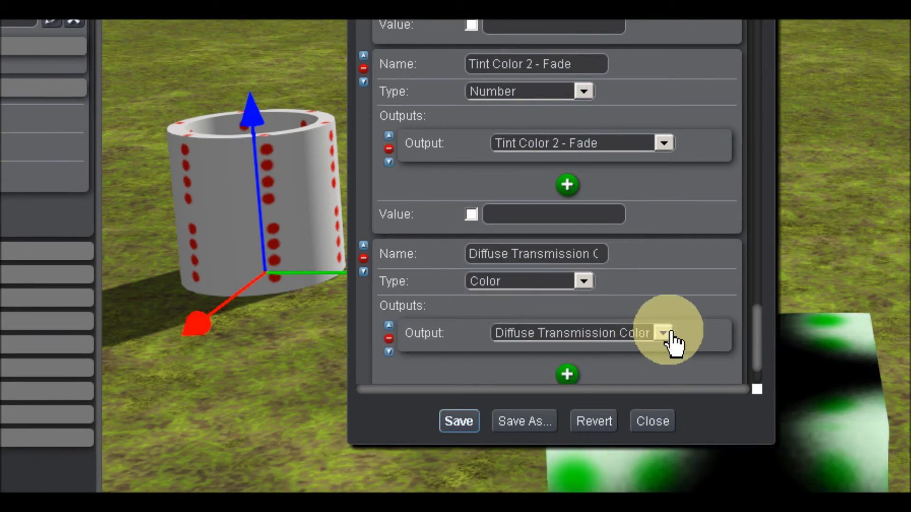
click(663, 334)
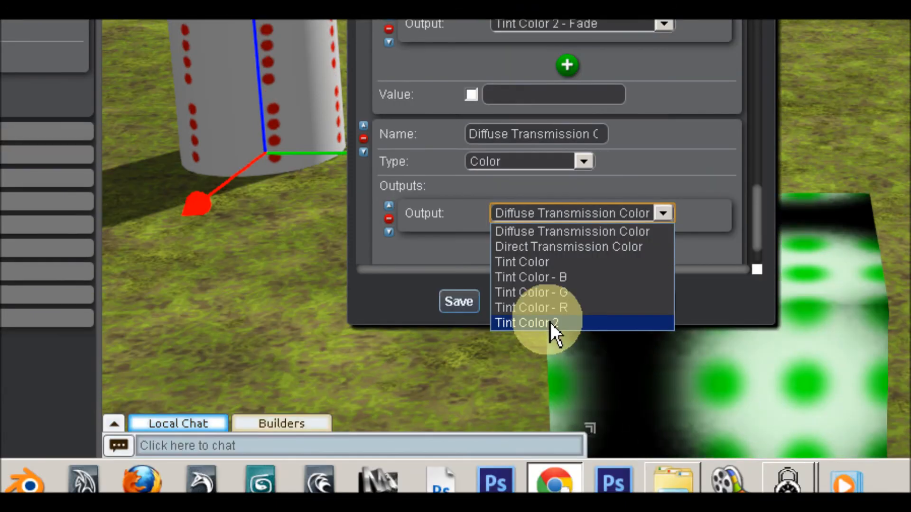
click(550, 322)
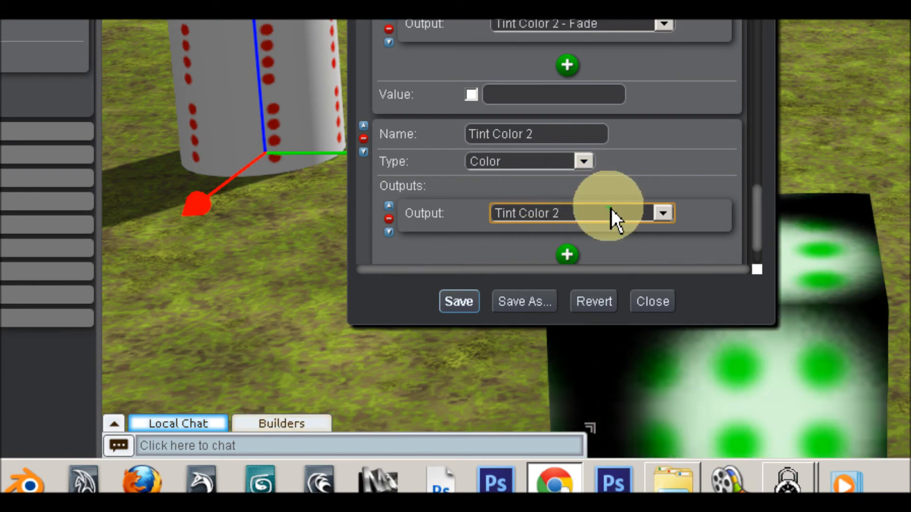
Step: Save the Preset Color material with its new parameters and reload it
drag(757, 192, 757, 201)
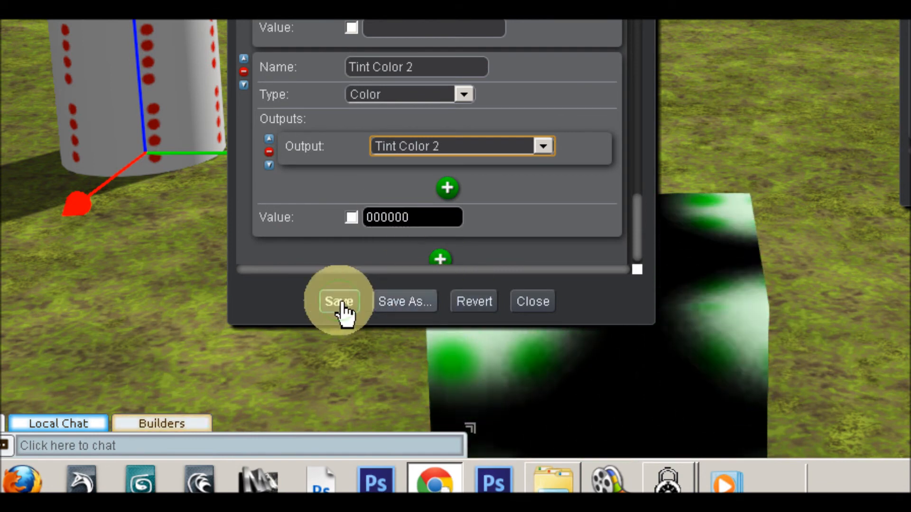
click(339, 302)
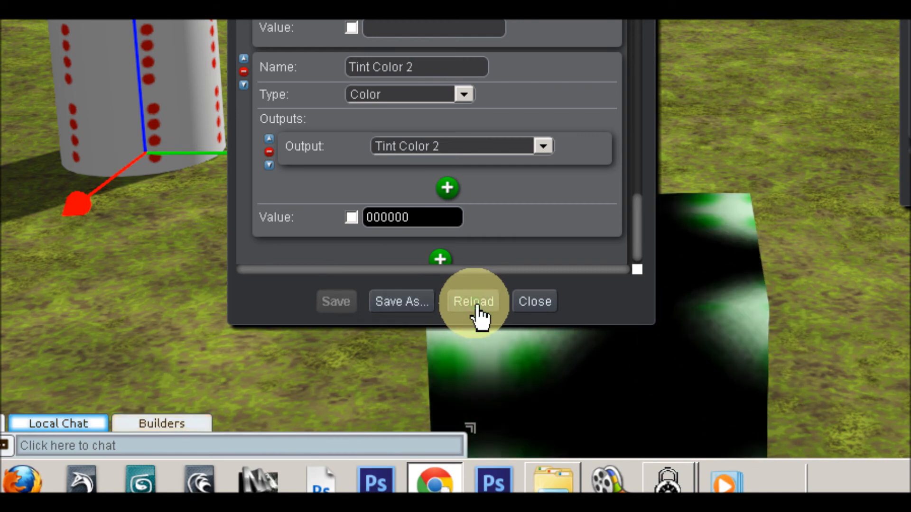
click(476, 307)
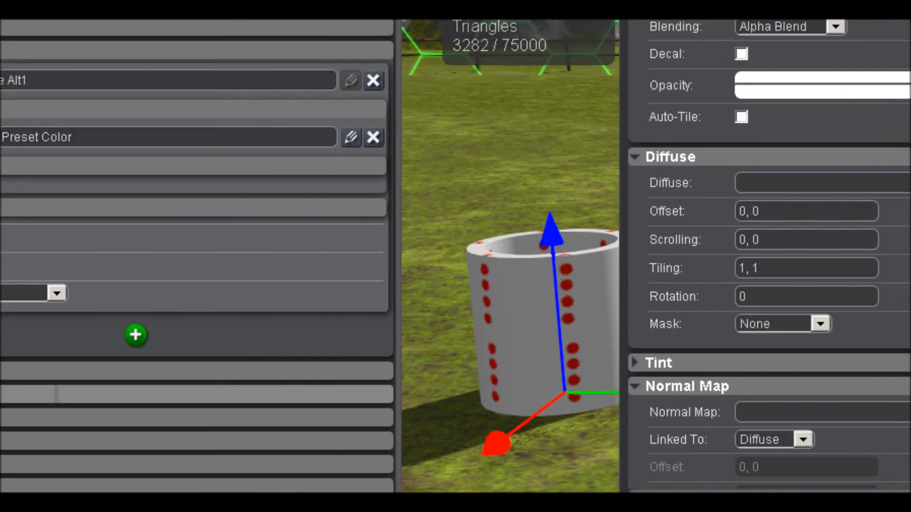
Step: Move the Preset Color window away from the pipe and examine the dot pattern on the pipe up close
click(61, 170)
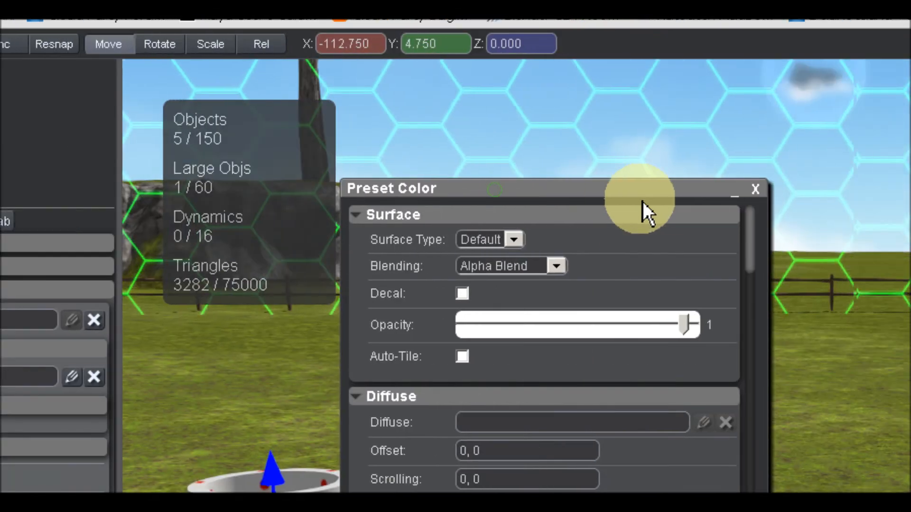
drag(642, 201, 910, 229)
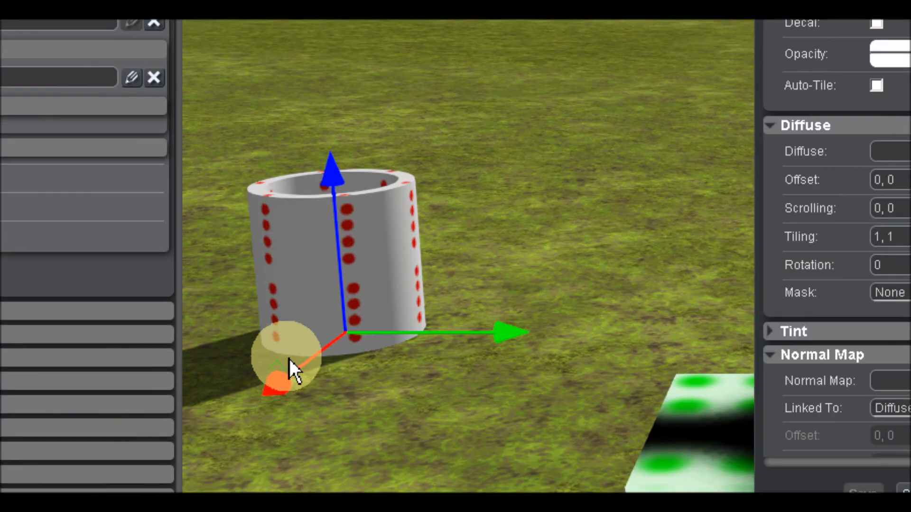
scroll(287, 362, up, 5)
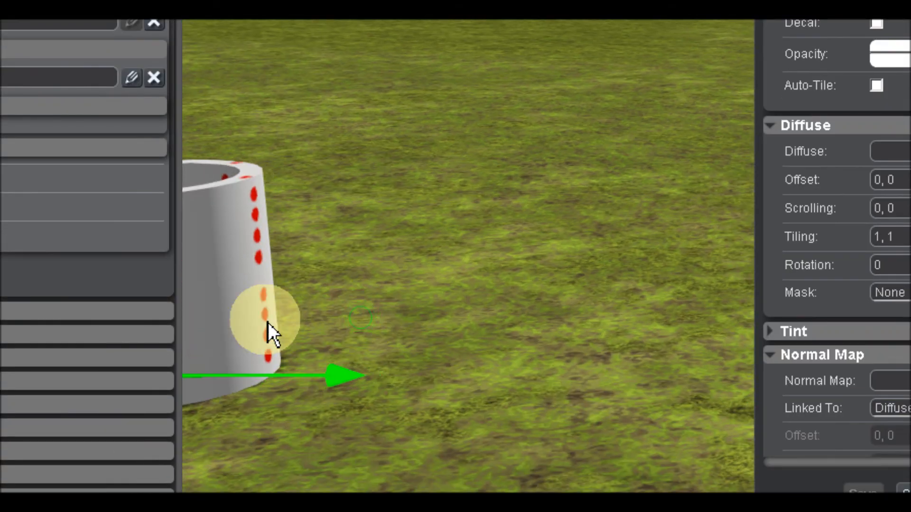
Step: Customize the pipe's Preset Color material with the black preset color and the flower pattern
scroll(269, 322, up, 5)
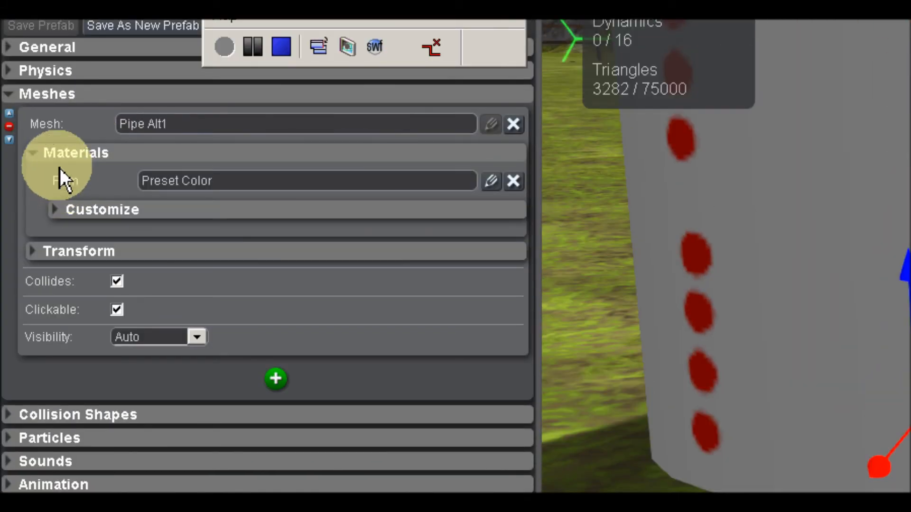
click(59, 211)
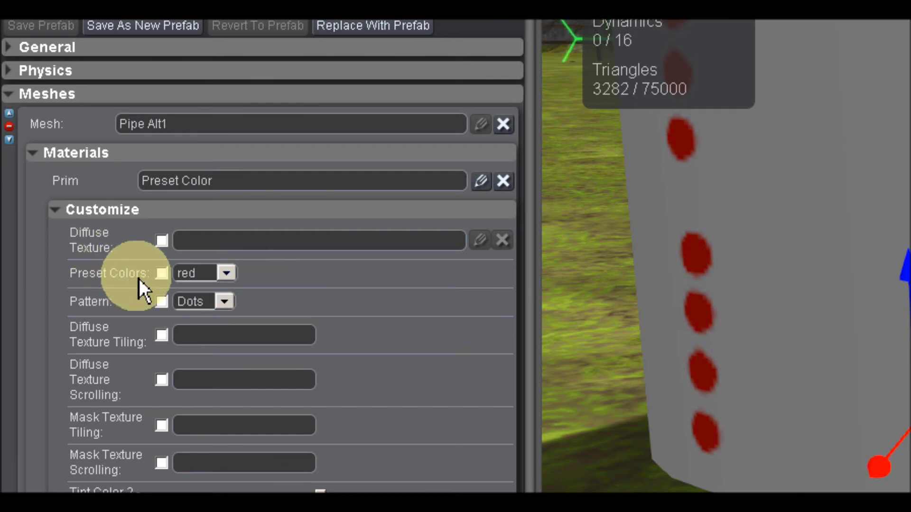
click(226, 273)
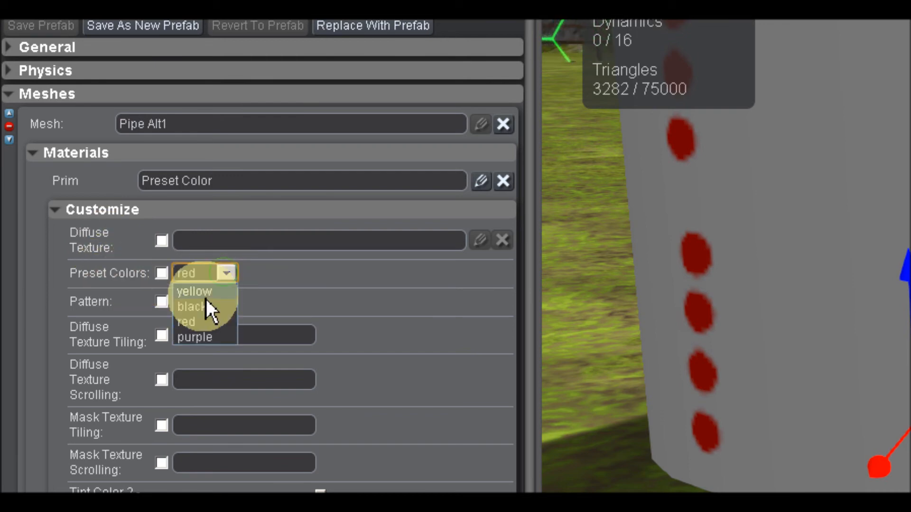
click(208, 317)
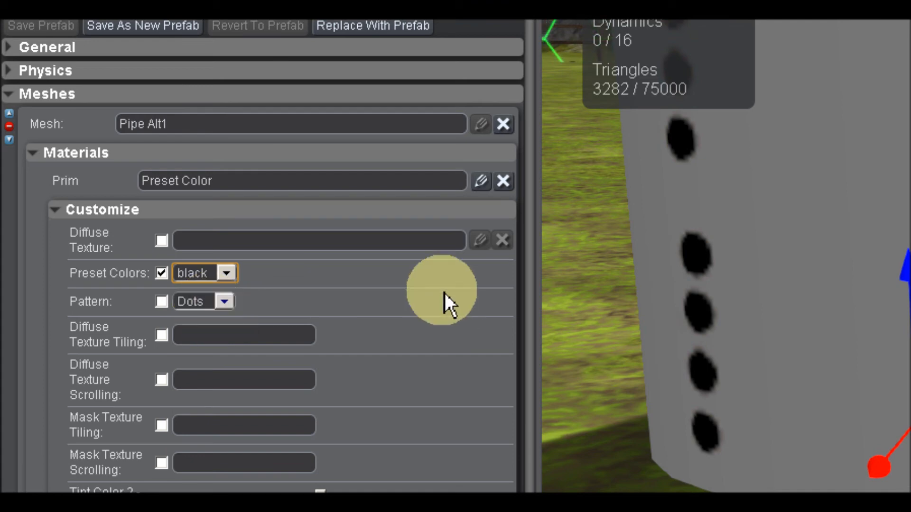
click(227, 302)
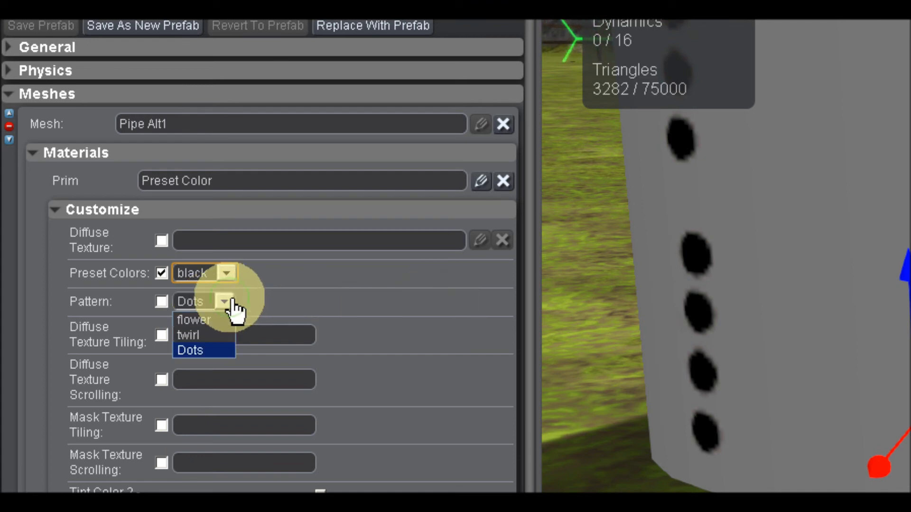
click(217, 320)
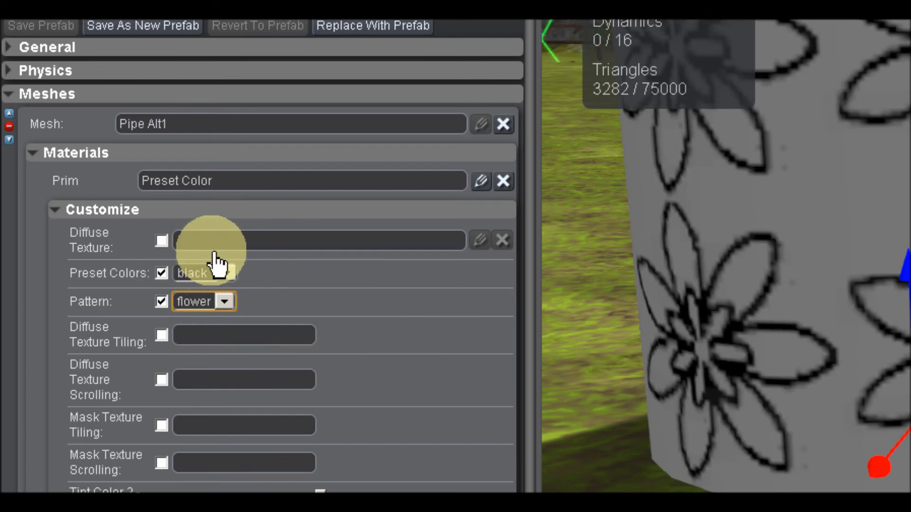
Step: Clear the remembered texture search and assign Gauss Texture 64x64 as the pipe material's Diffuse Texture
click(268, 251)
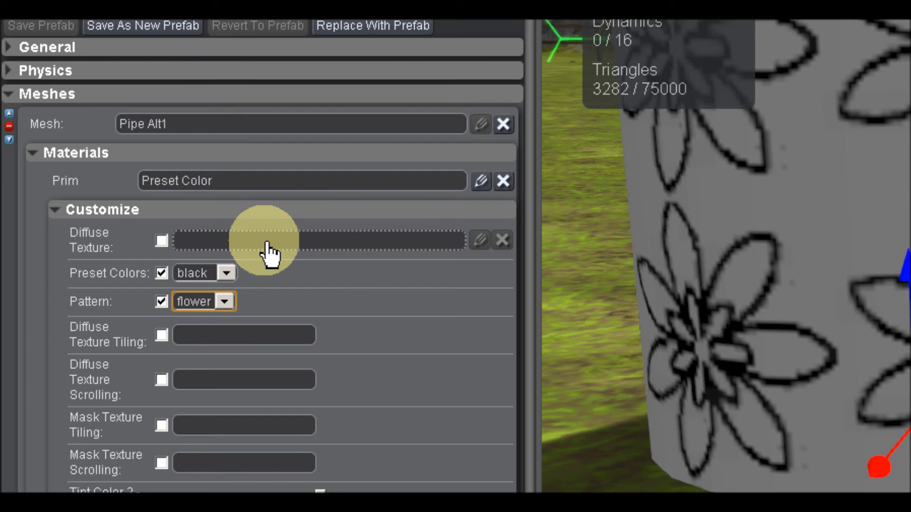
click(262, 242)
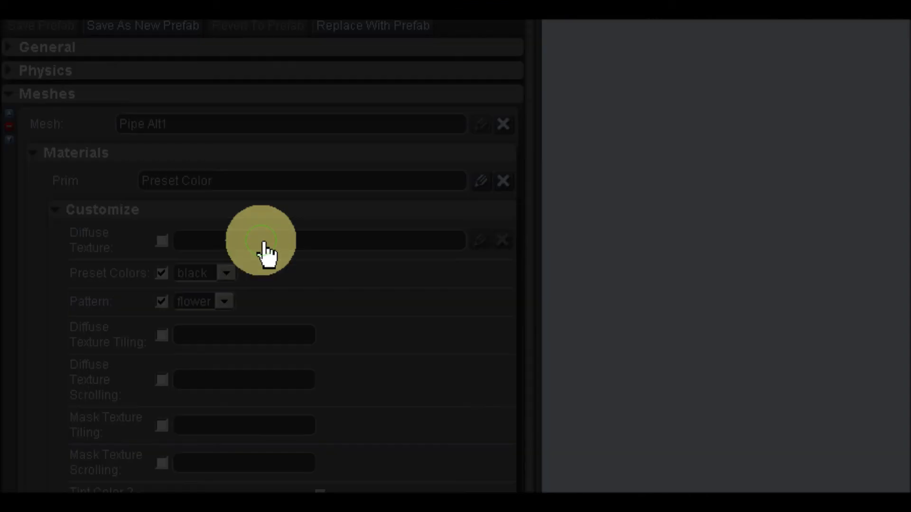
click(581, 175)
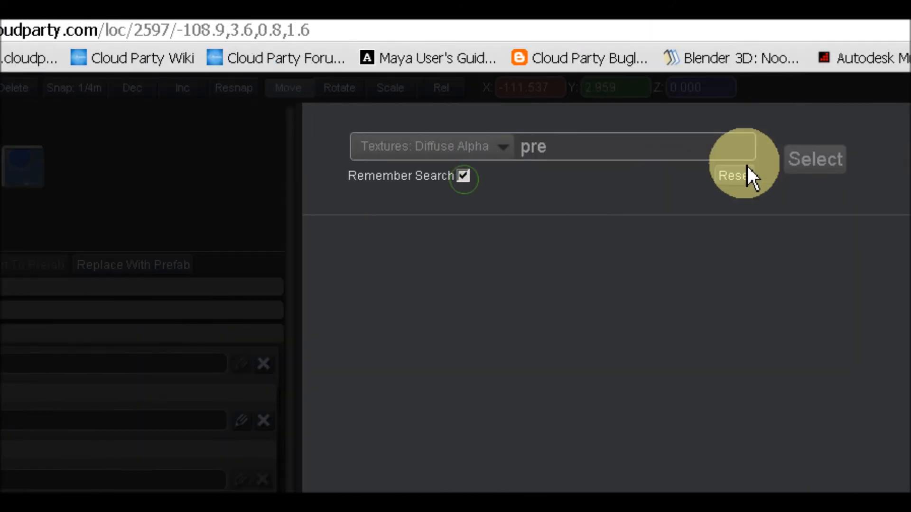
click(854, 176)
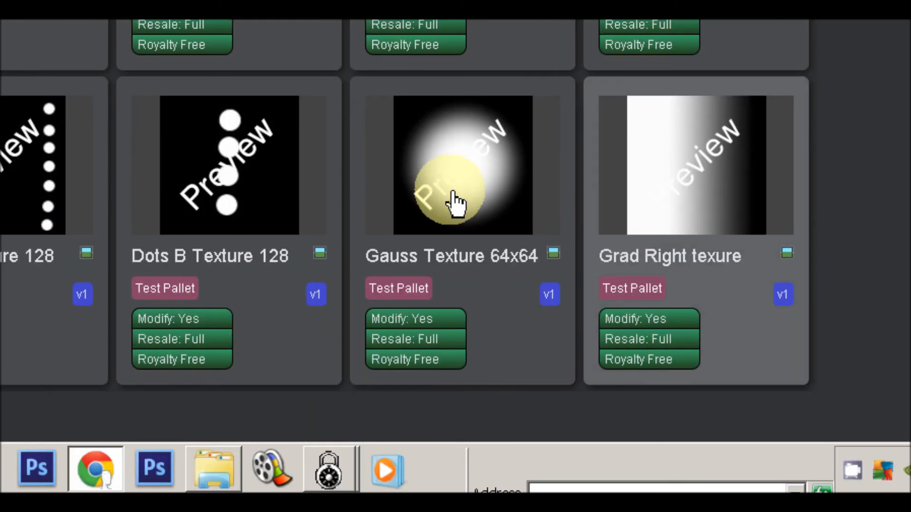
click(471, 180)
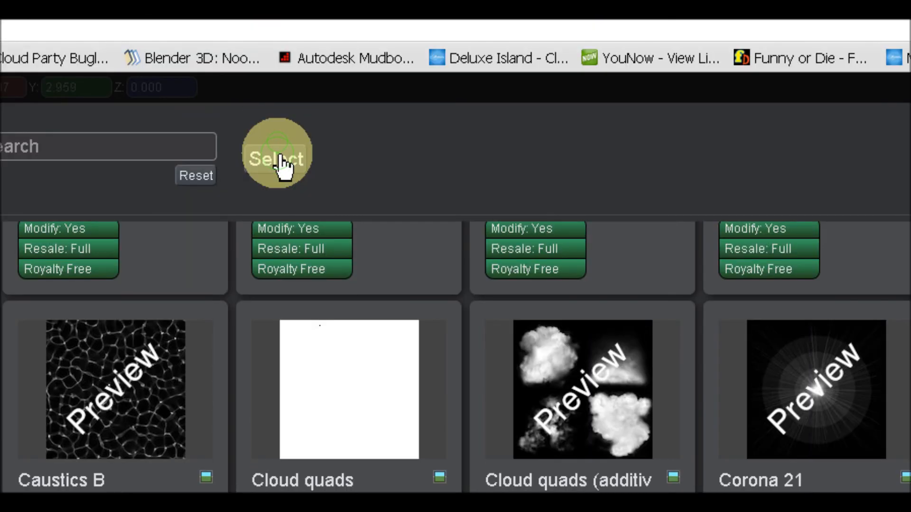
click(277, 102)
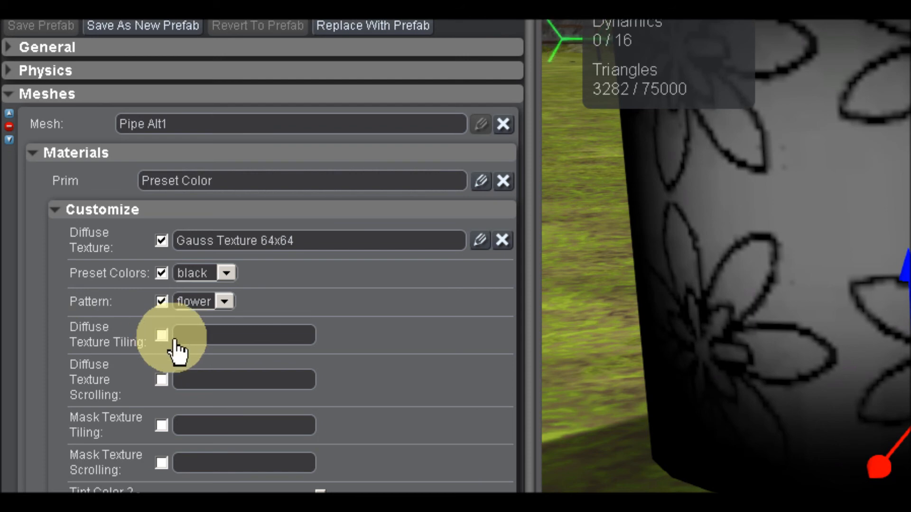
Step: Try a Diffuse Texture Tiling of 2, raise it to 4, and switch the preset color to purple
click(190, 339)
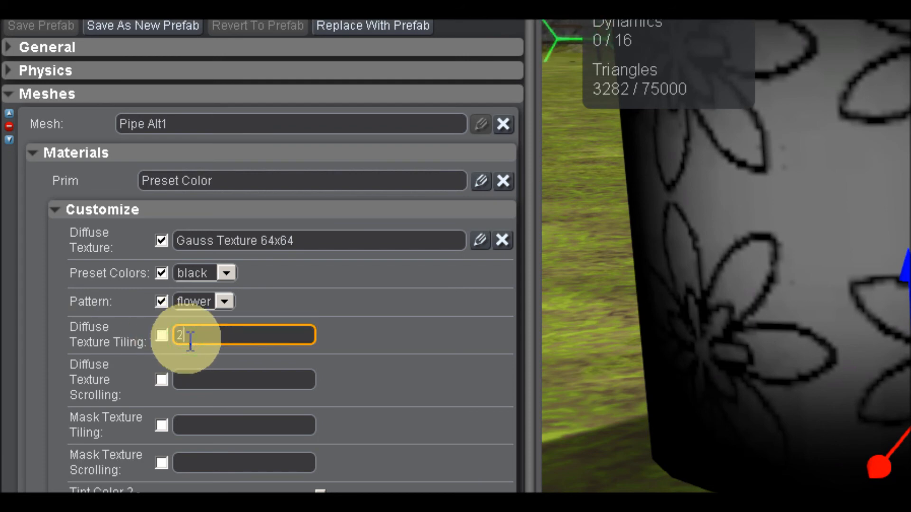
text(2)
key(Return)
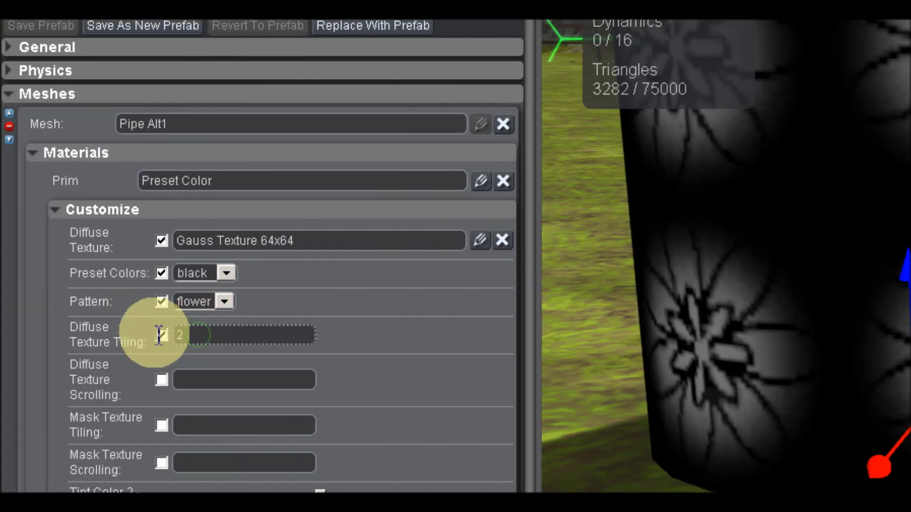
click(177, 335)
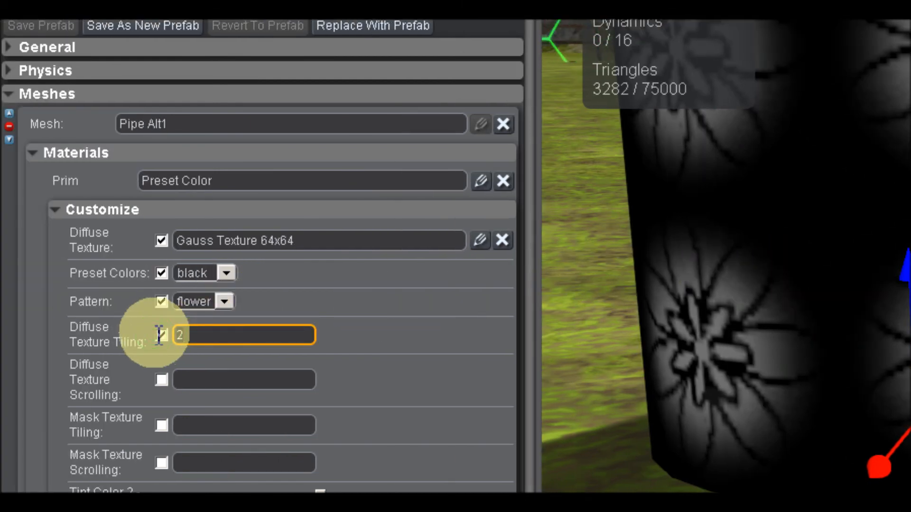
text(4)
key(Return)
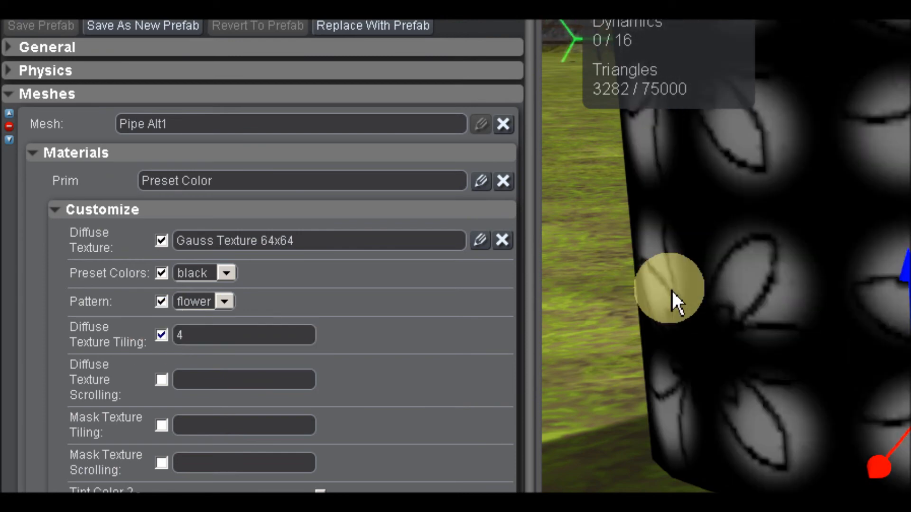
click(227, 274)
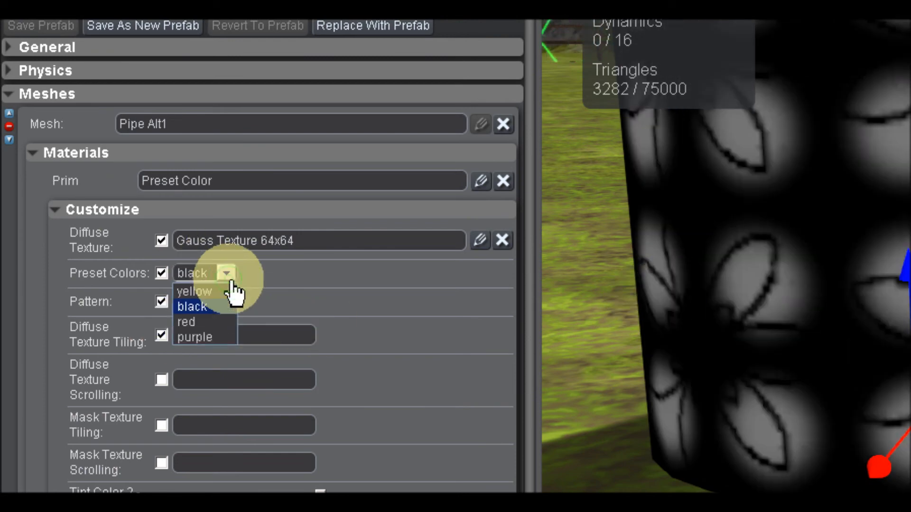
click(204, 337)
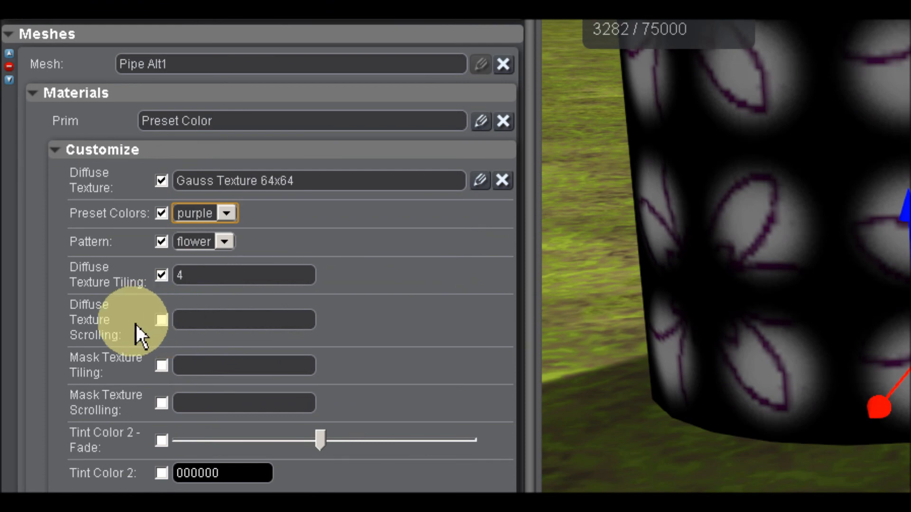
Step: Try a Diffuse Texture Scrolling of 0.25 on the pipe and switch the scrolling override off again
click(184, 321)
click(162, 320)
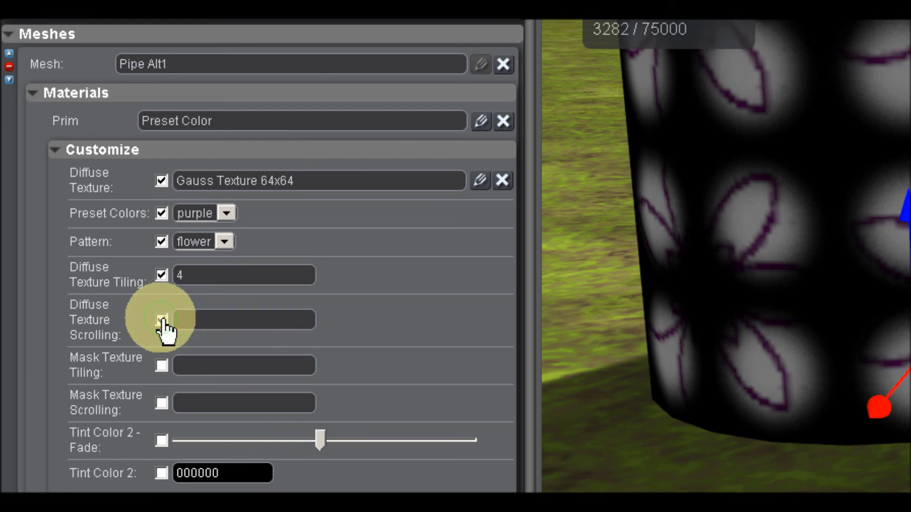
click(217, 324)
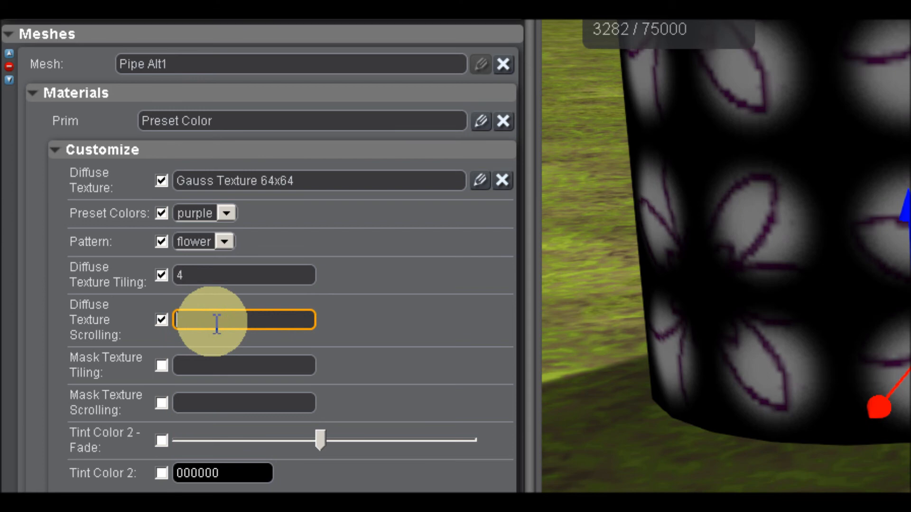
key(Return)
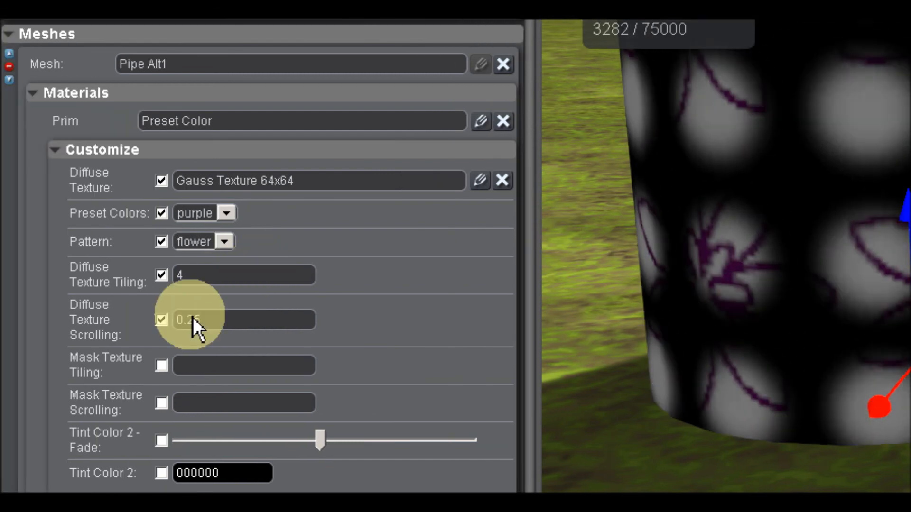
click(161, 323)
Step: Set the pipe material's Mask Texture Tiling to 8
scroll(109, 314, down, 1)
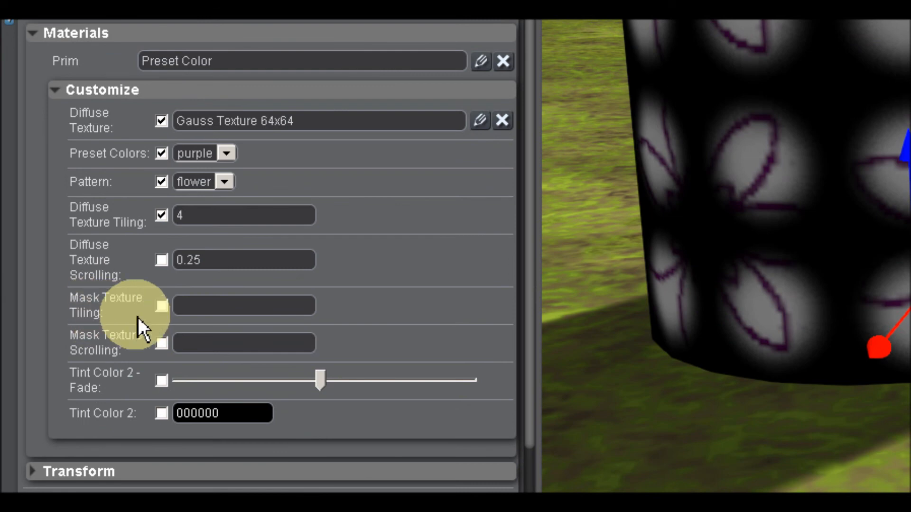
click(197, 312)
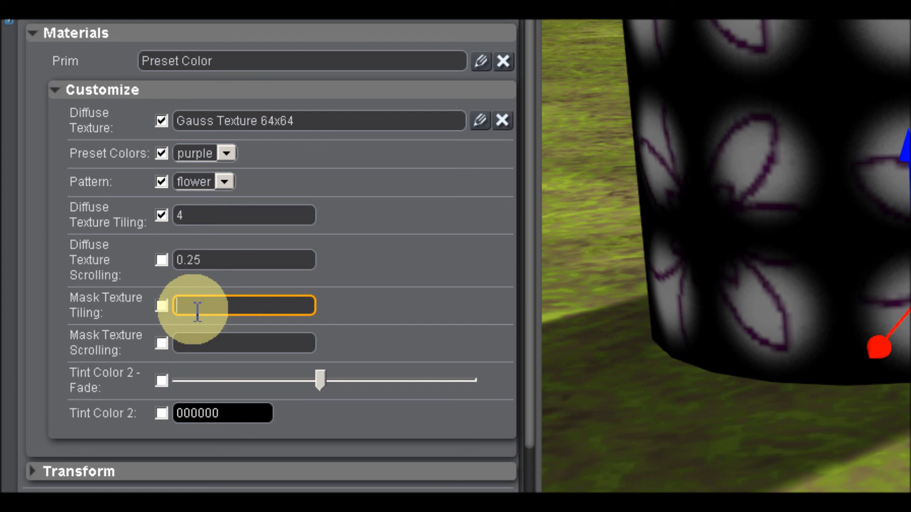
key(Return)
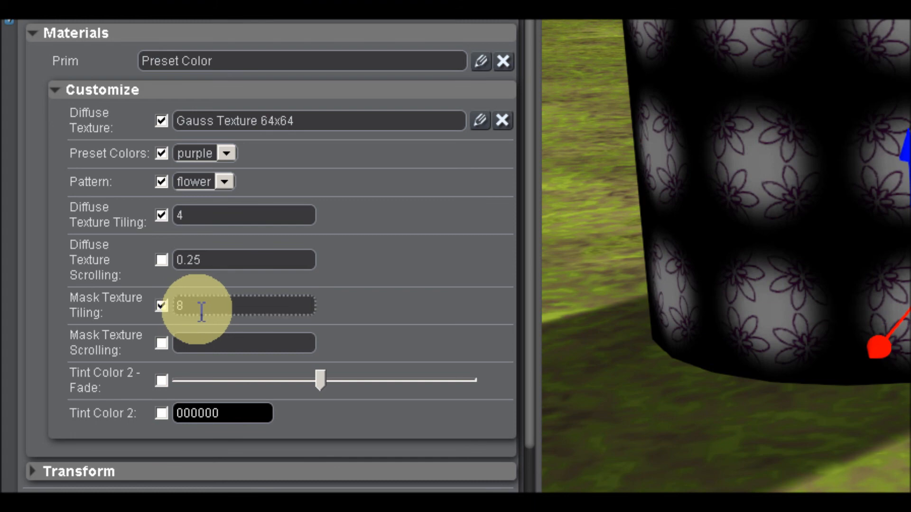
click(204, 218)
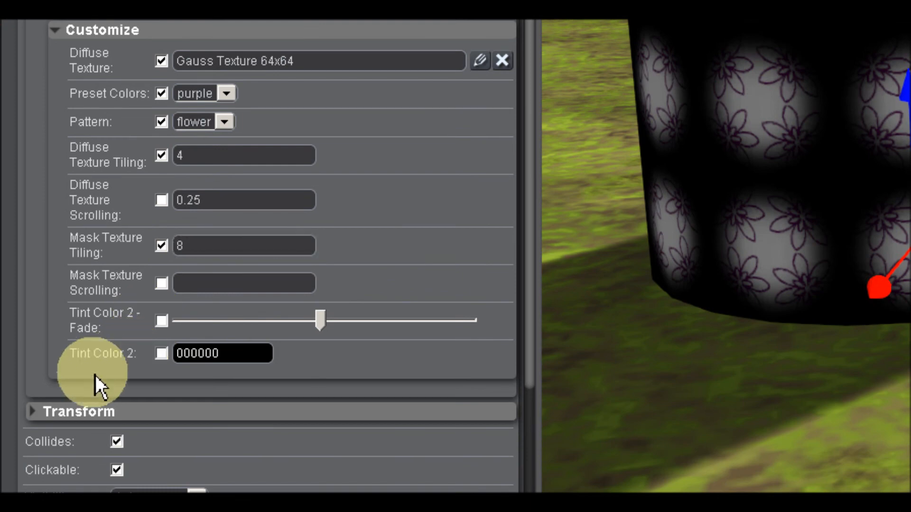
Step: Pick a bright golden yellow, EDCC28, for Tint Color 2
click(203, 353)
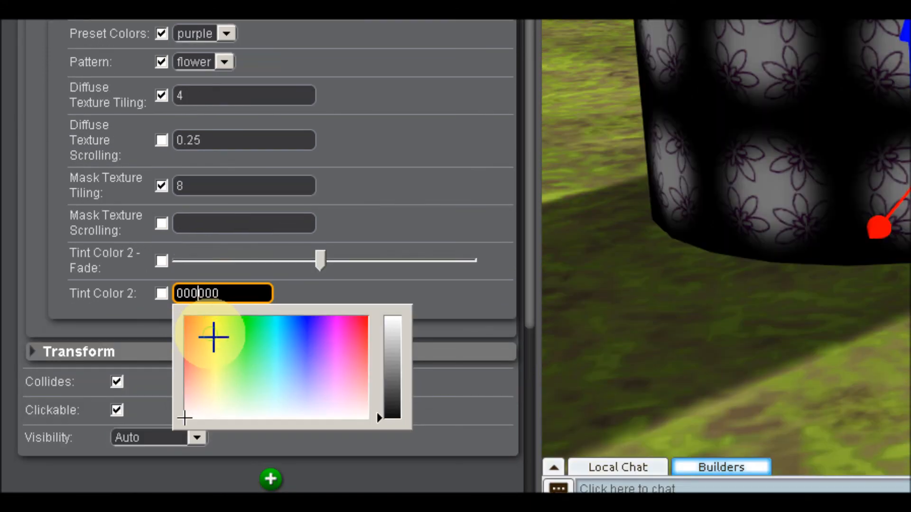
click(213, 337)
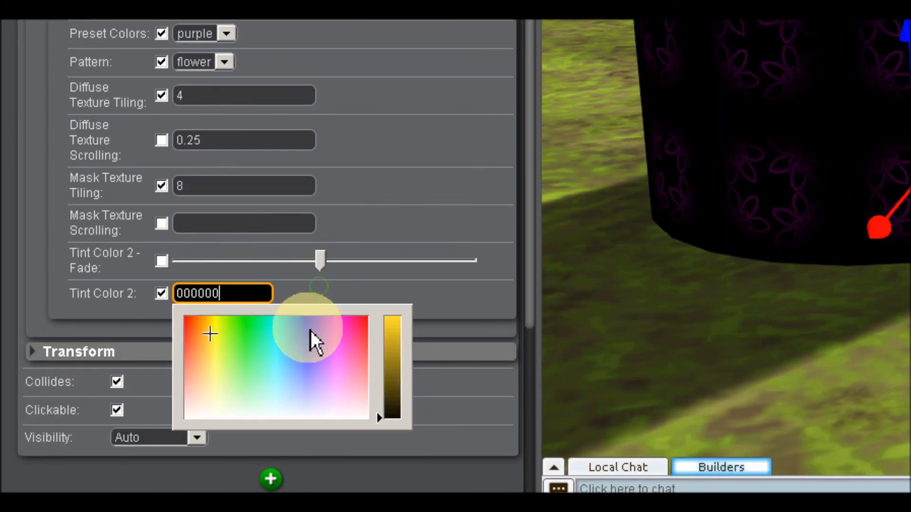
click(260, 294)
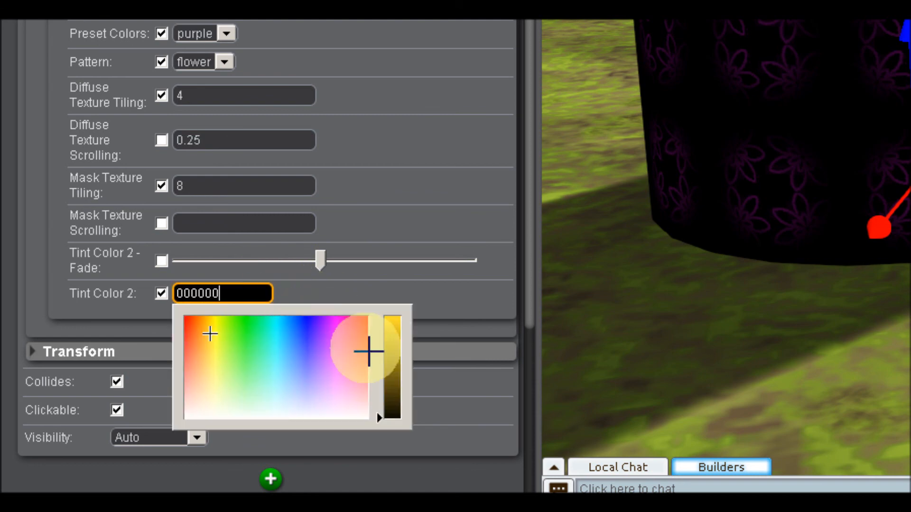
drag(398, 334, 396, 326)
click(396, 327)
click(434, 242)
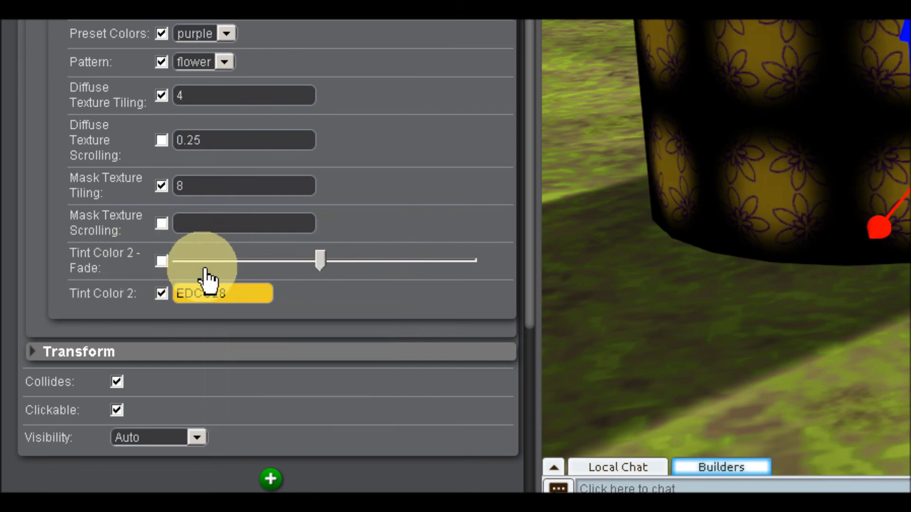
Step: Try a Tint Color 2 - Fade of 0.08 and raise it to 0.86
drag(304, 264, 207, 263)
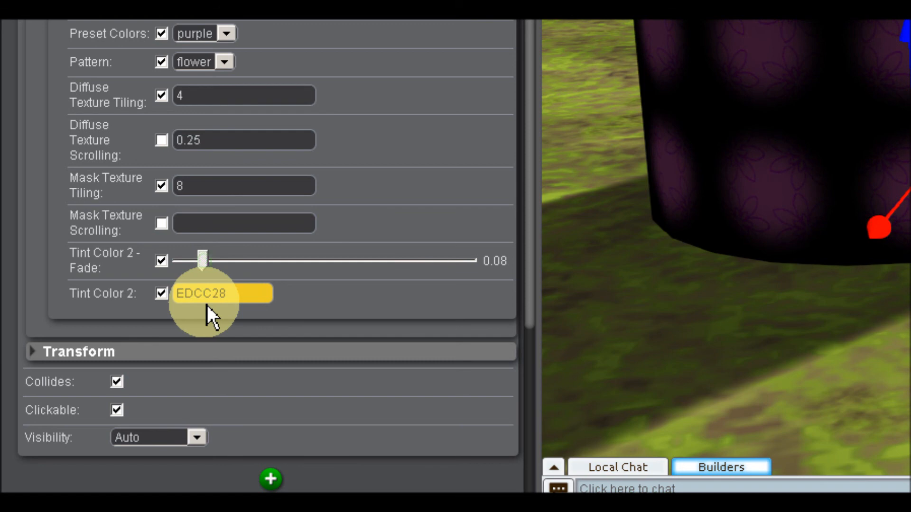
click(219, 299)
click(209, 261)
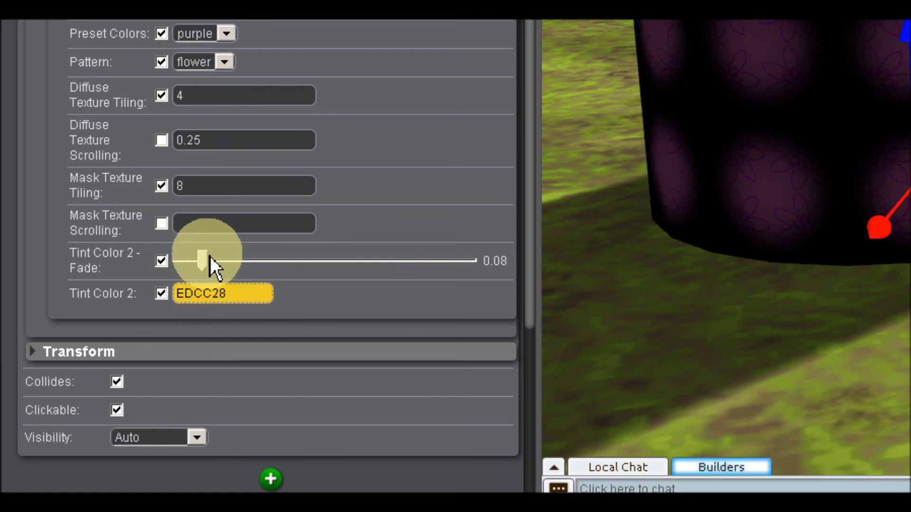
drag(257, 260, 425, 267)
Step: Change the pipe material's preset color to red
scroll(273, 173, up, 5)
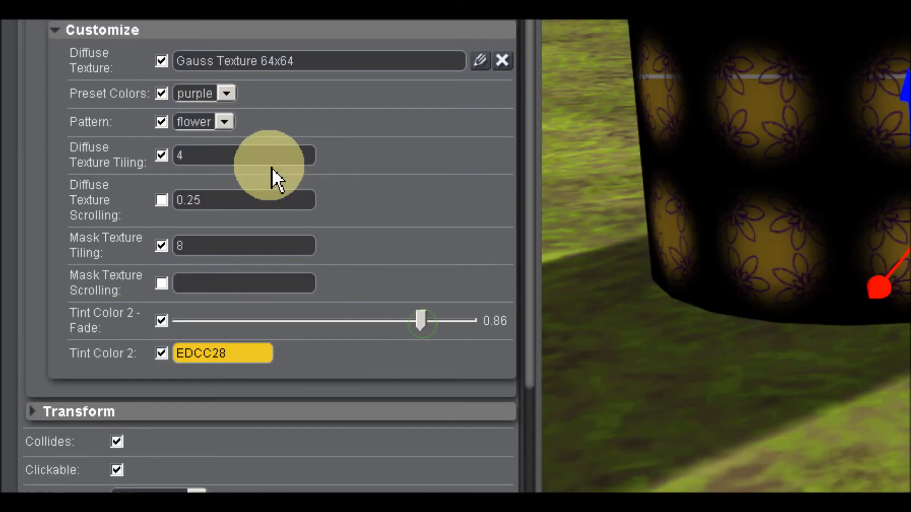
click(227, 154)
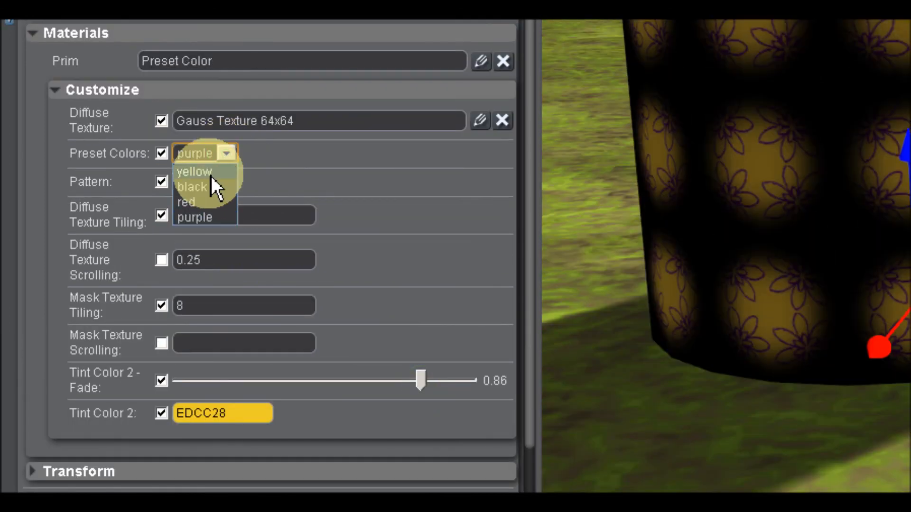
click(206, 206)
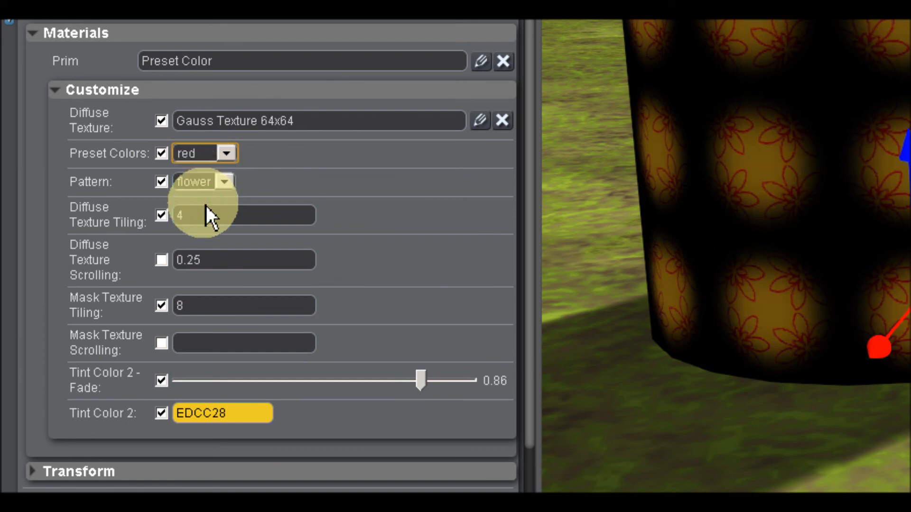